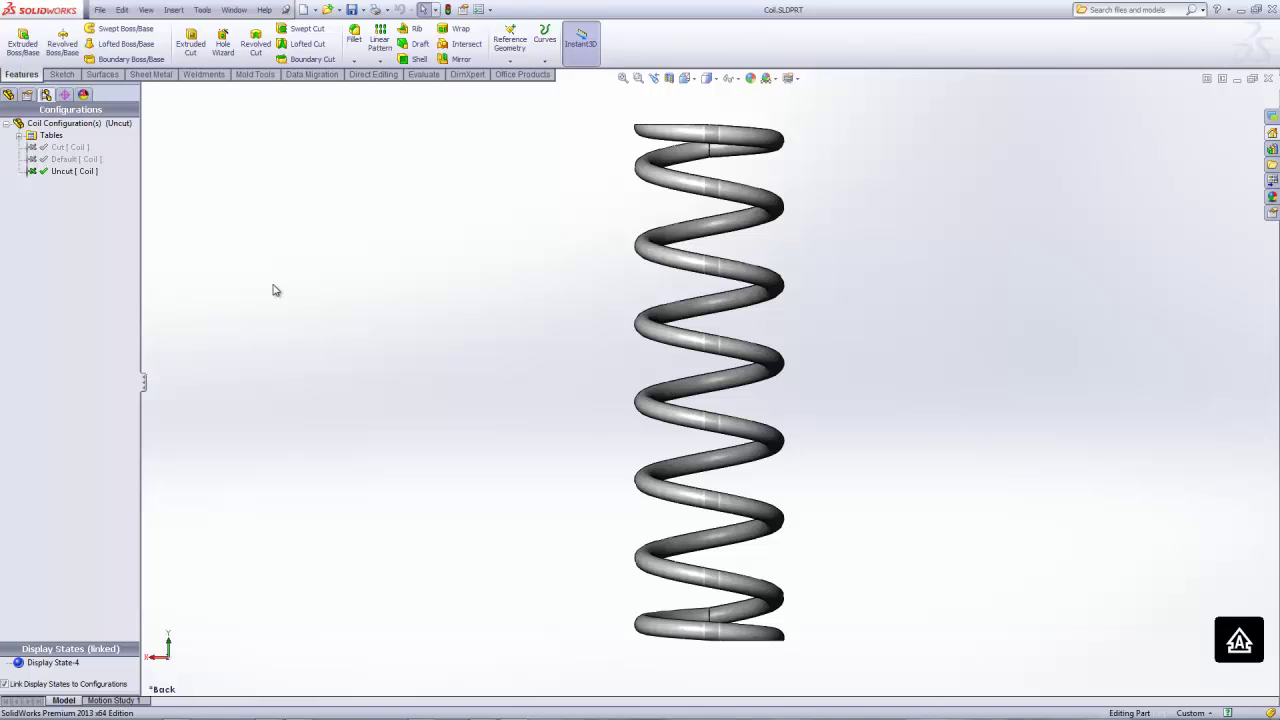
# Activate the coil part's Cut configuration and close the part document.
pyautogui.click(38, 174)
pyautogui.click(81, 184)
pyautogui.click(73, 148)
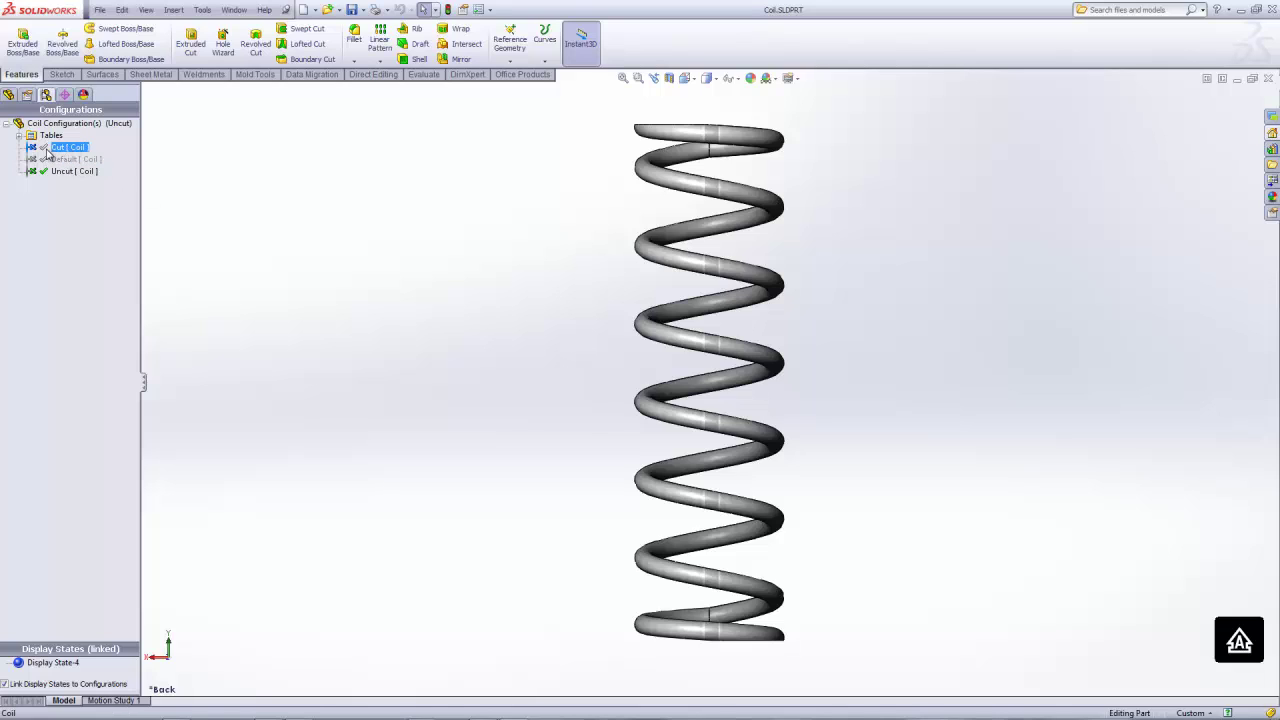
pyautogui.doubleClick(48, 150)
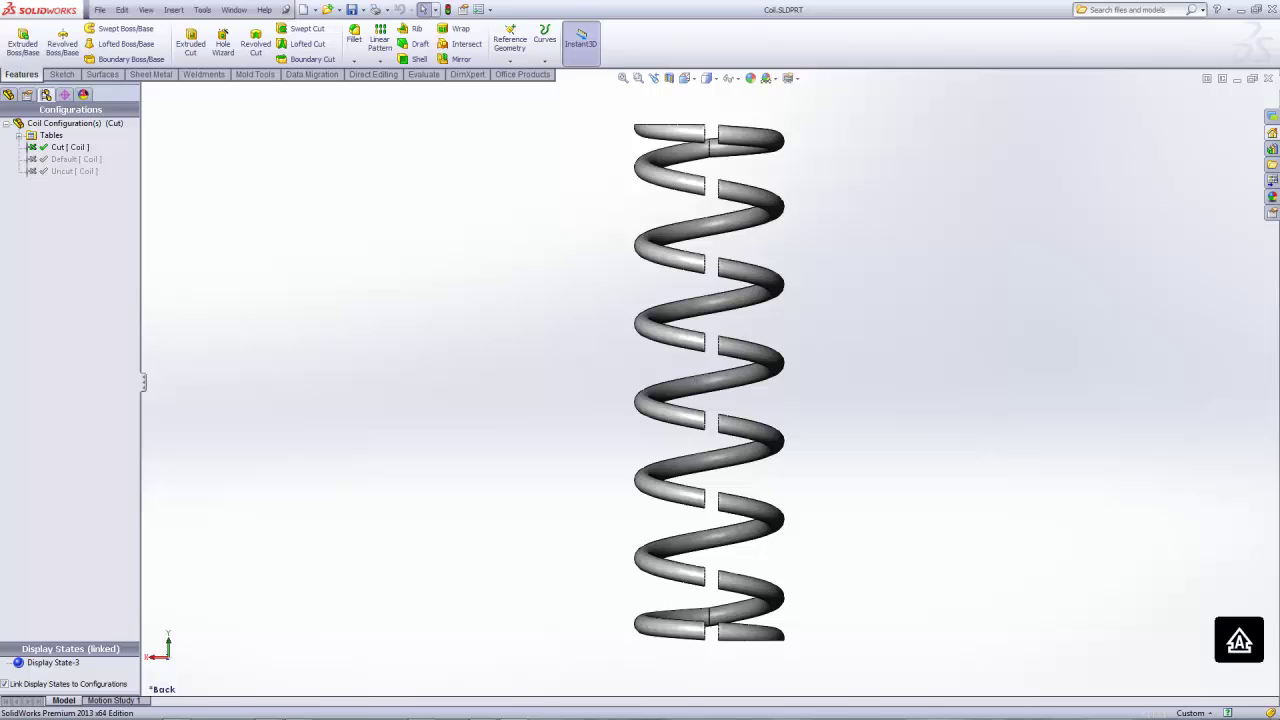
pyautogui.click(1268, 78)
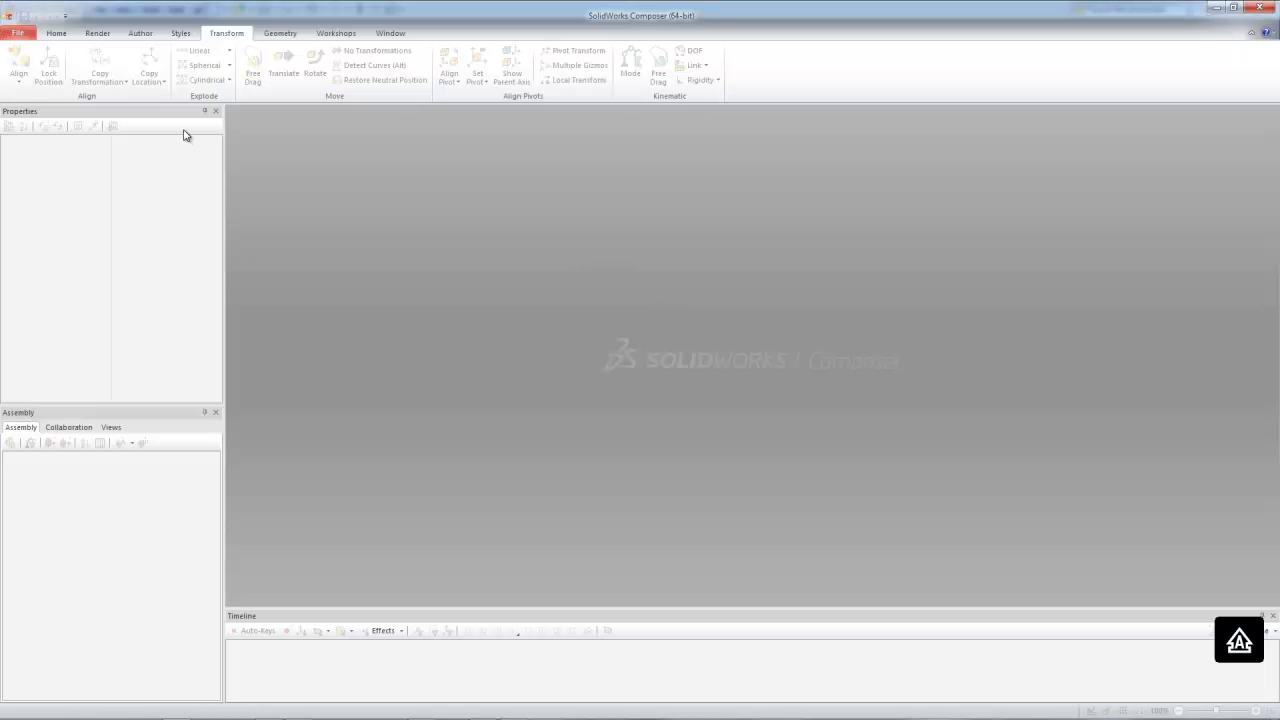
# In SolidWorks Composer, open Strut.SLDASM with merging into one actor per part turned off.
pyautogui.click(24, 36)
pyautogui.click(40, 84)
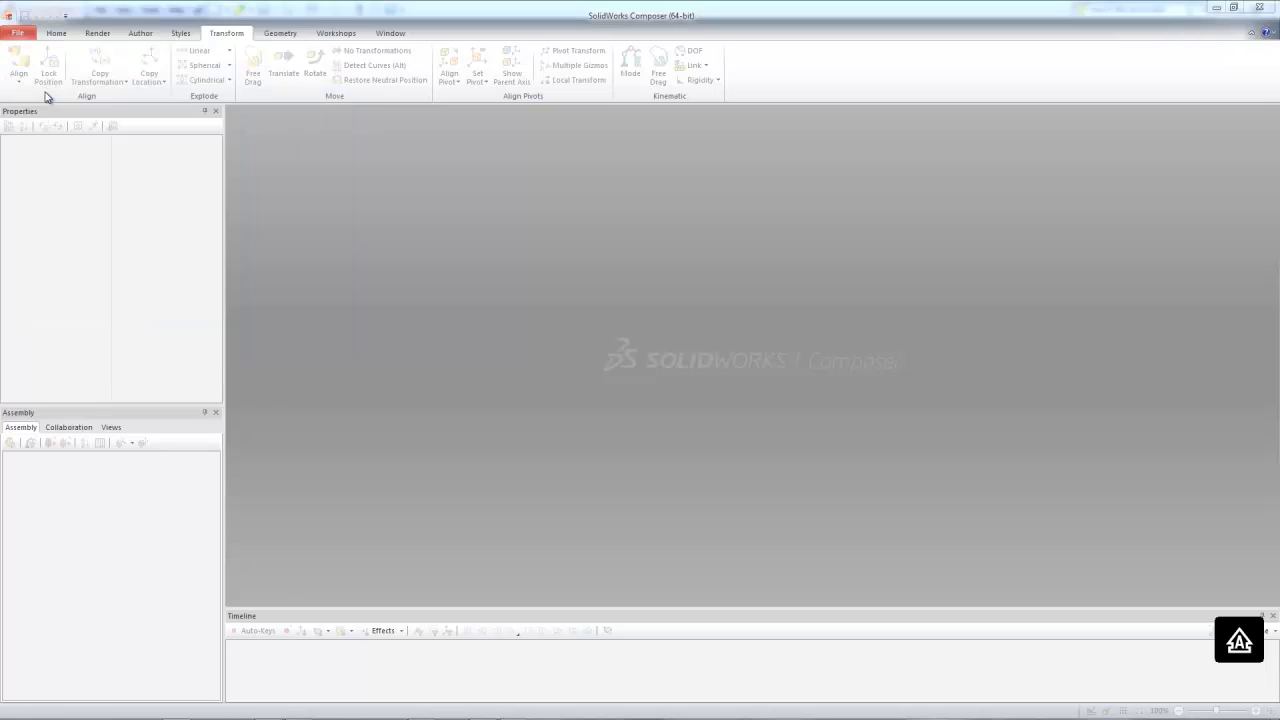
pyautogui.click(652, 214)
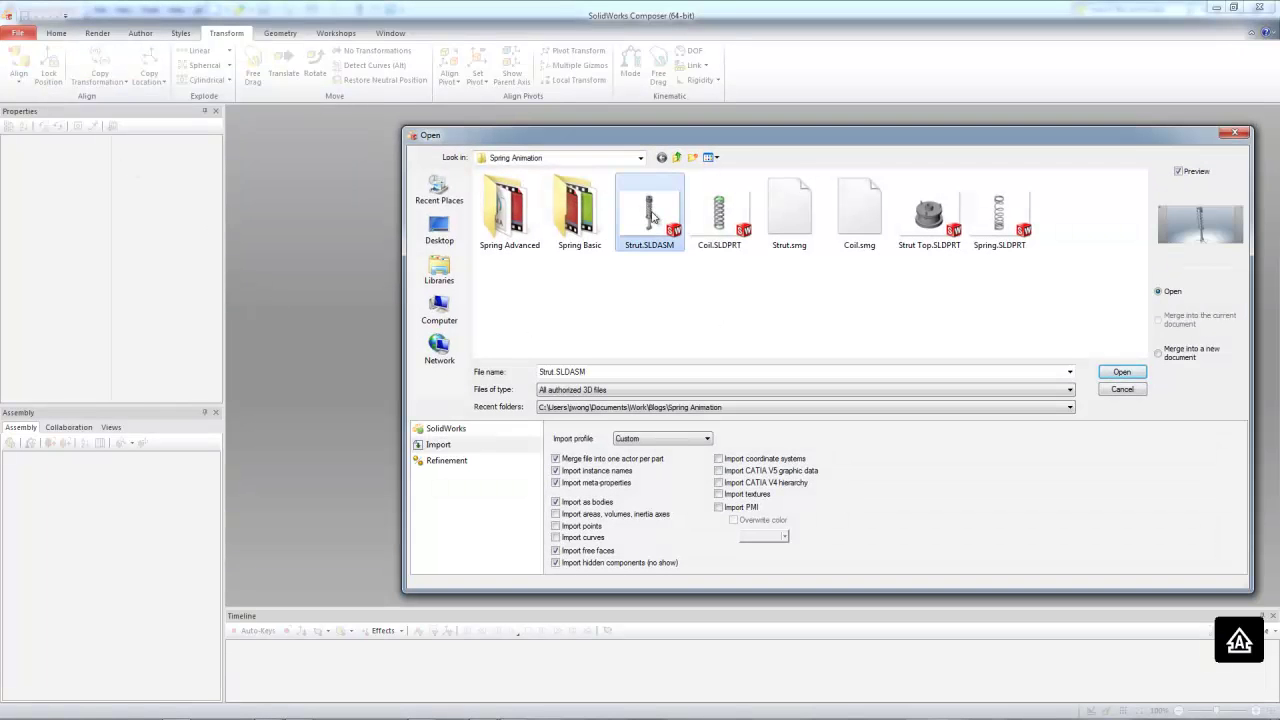
pyautogui.click(556, 460)
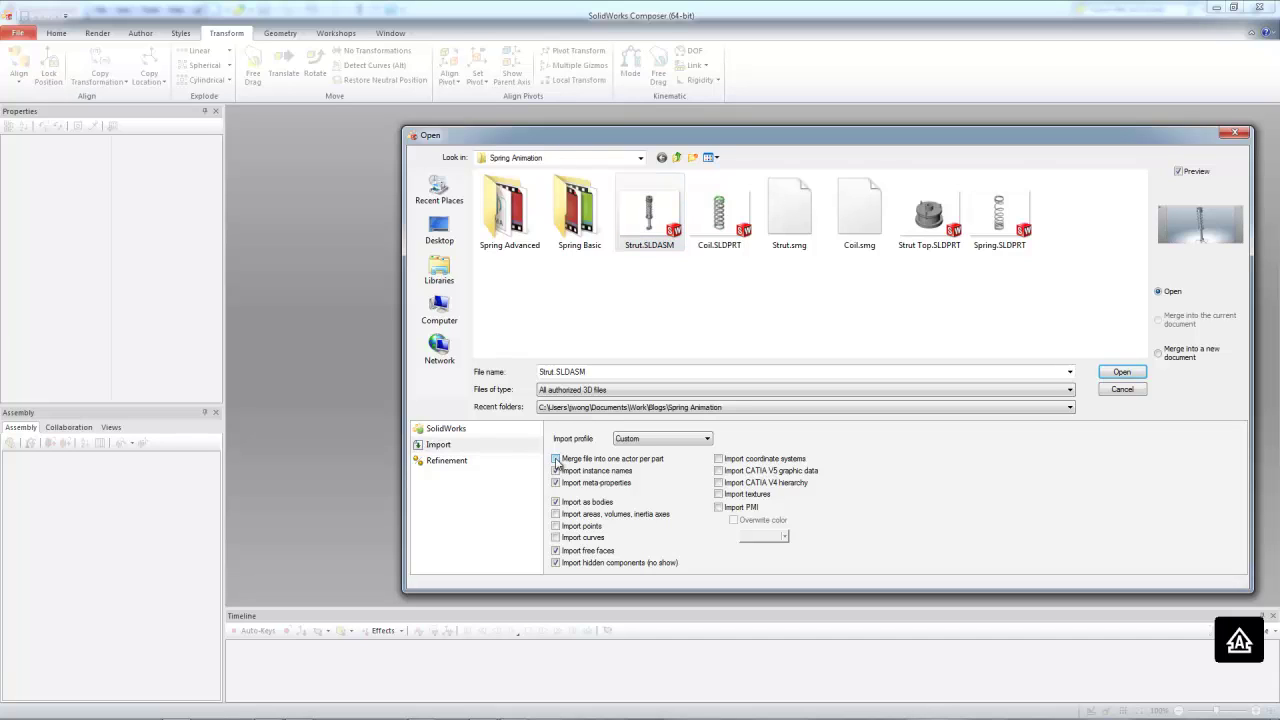
pyautogui.click(1121, 373)
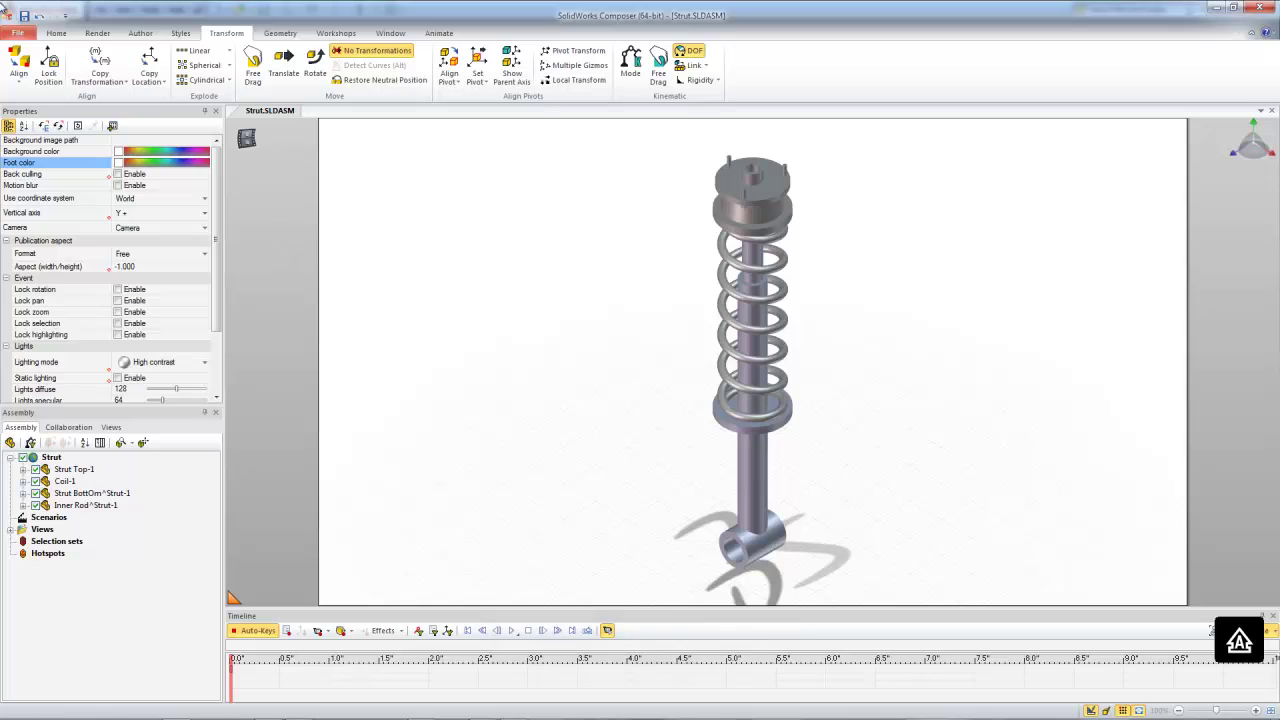
# Merge the Cut configuration of Coil.SLDPRT into the current document with merging into one actor per part turned off.
pyautogui.click(18, 33)
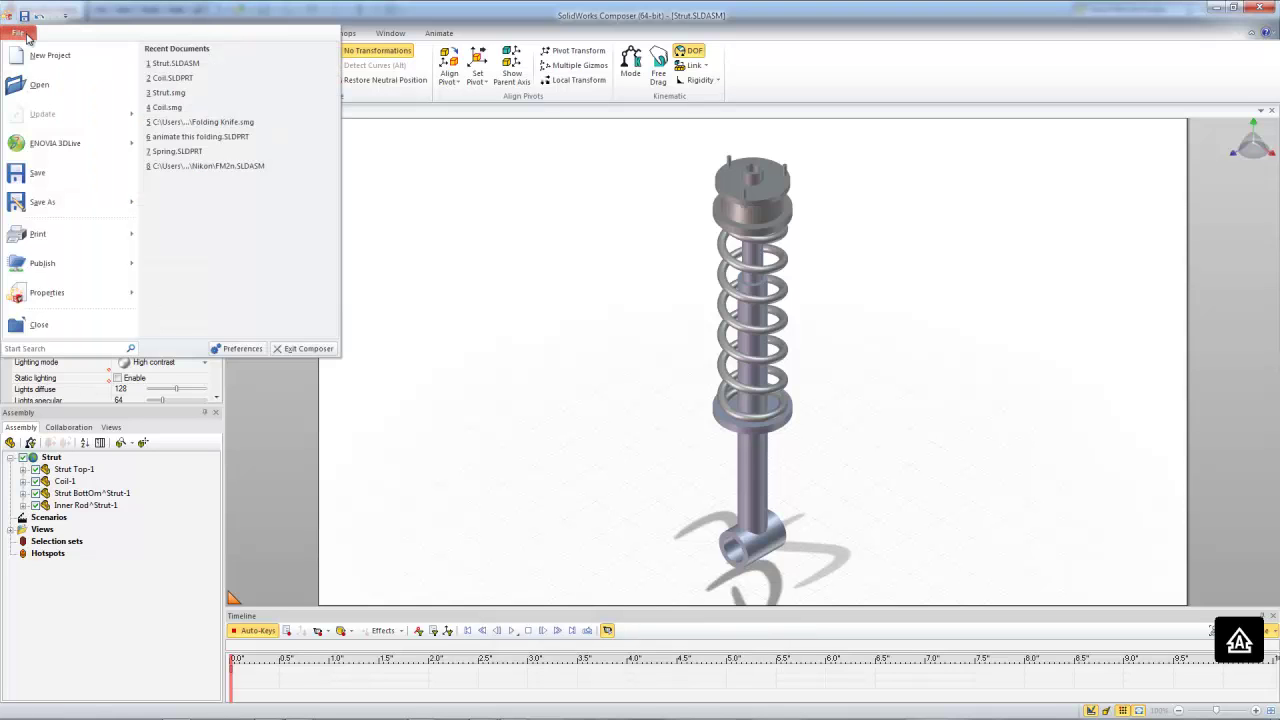
pyautogui.click(40, 85)
pyautogui.click(719, 212)
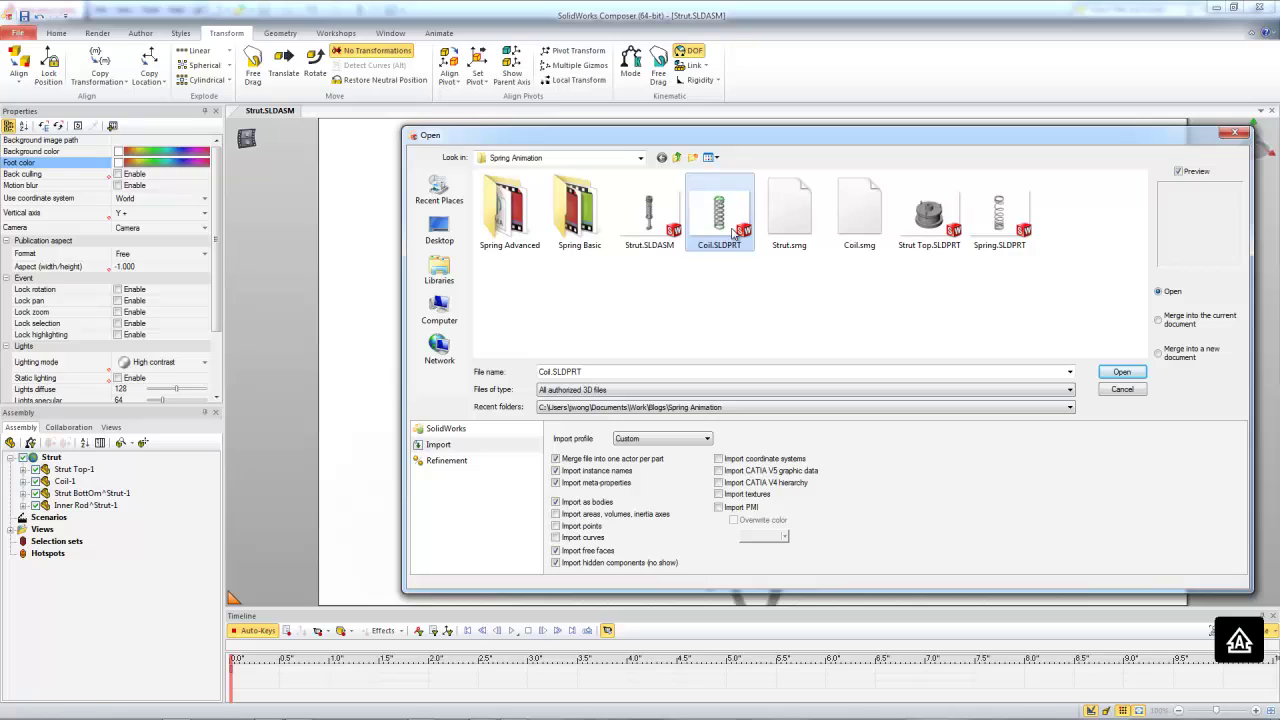
pyautogui.click(455, 432)
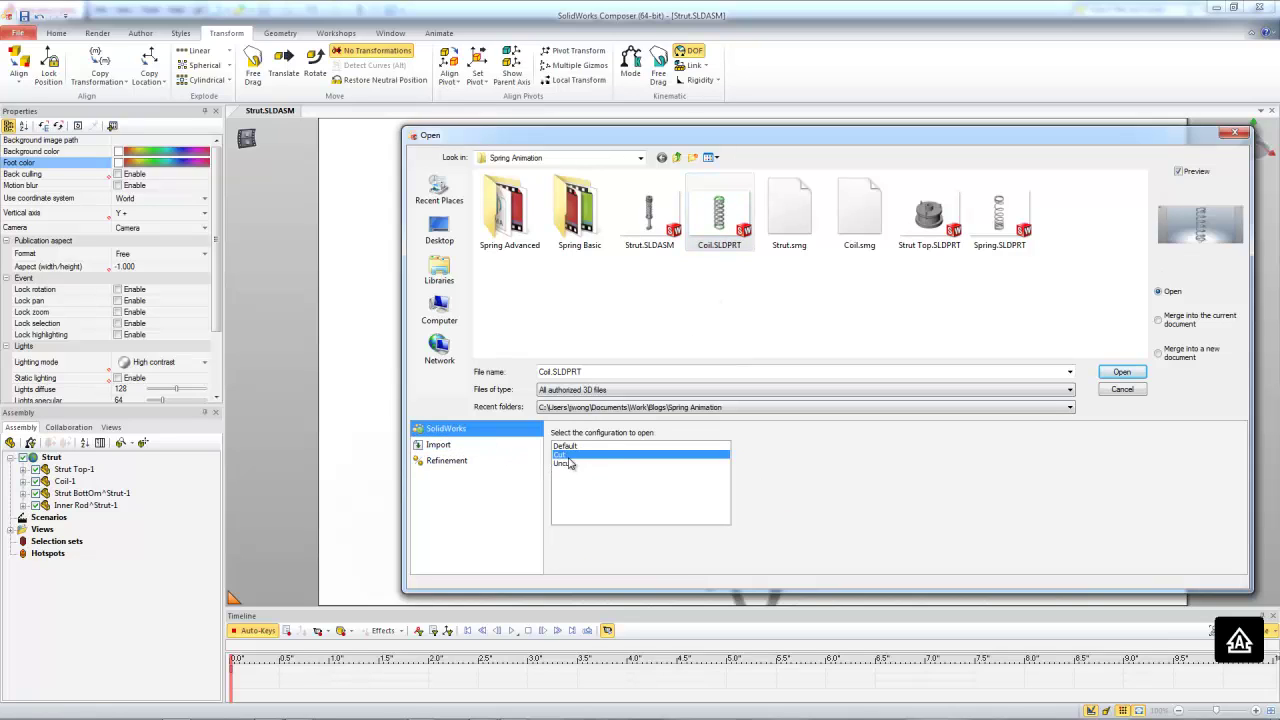
pyautogui.click(466, 446)
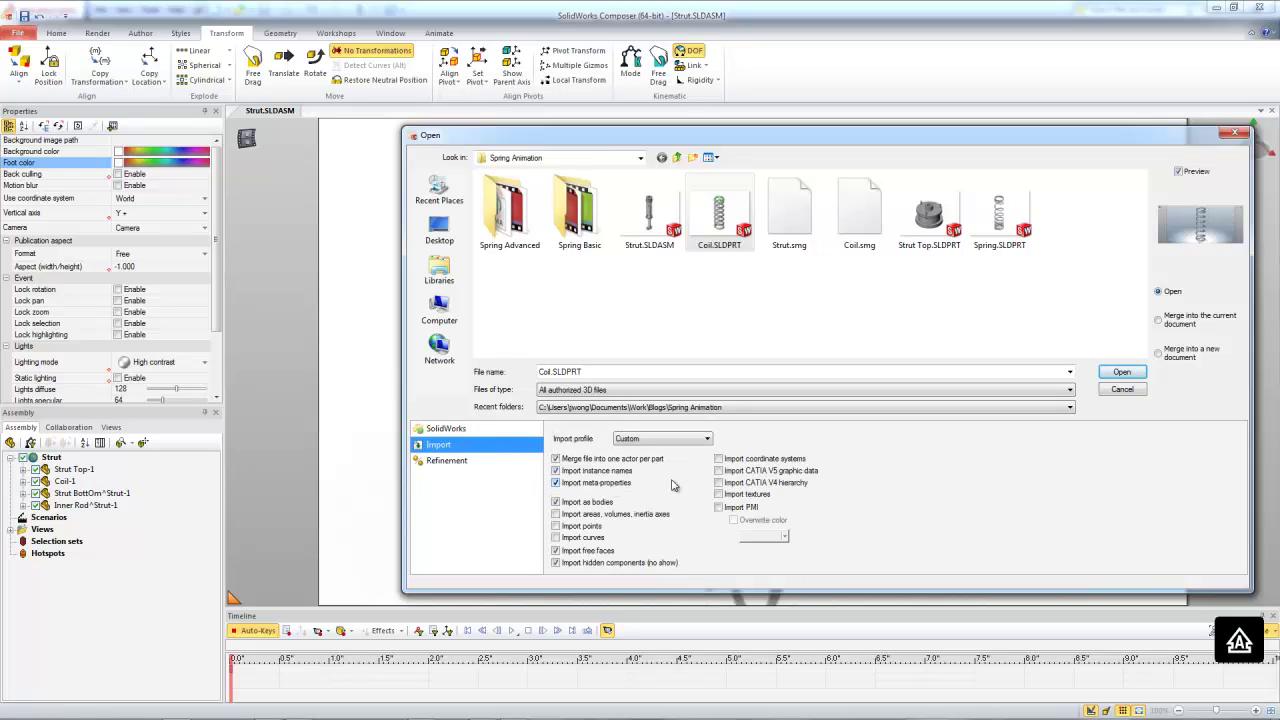
pyautogui.click(557, 459)
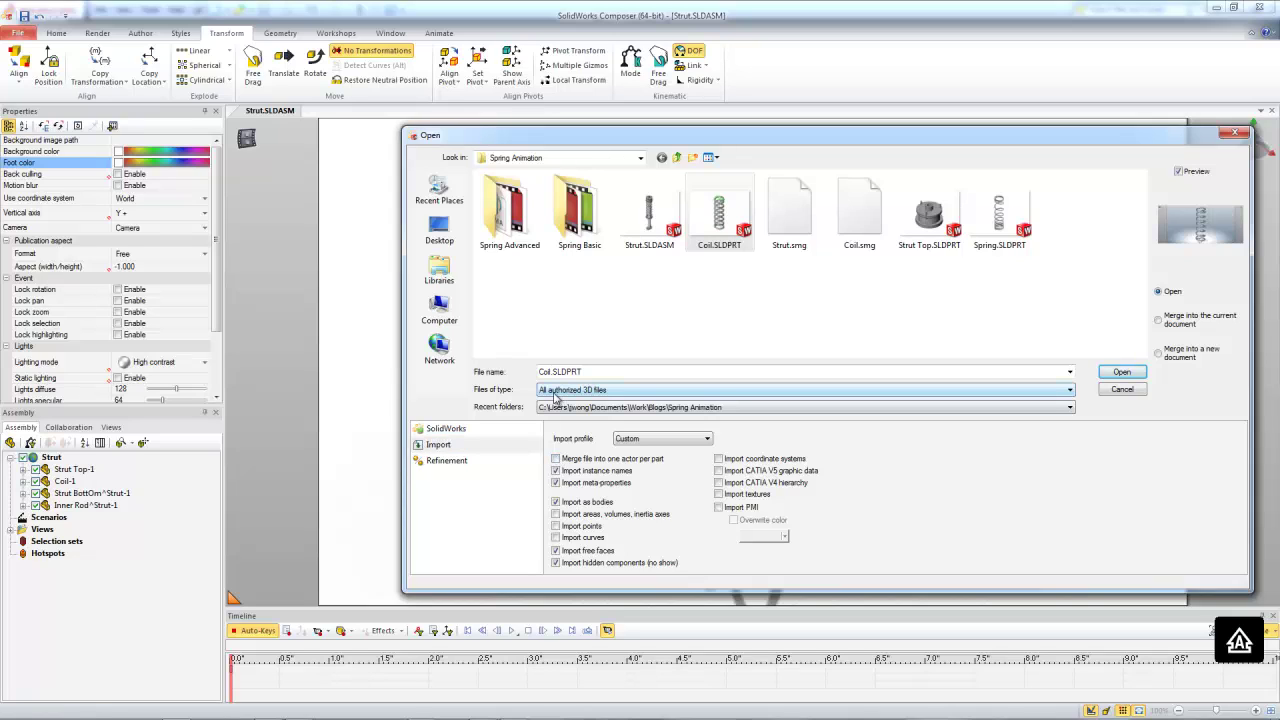
pyautogui.click(1160, 321)
pyautogui.click(1122, 372)
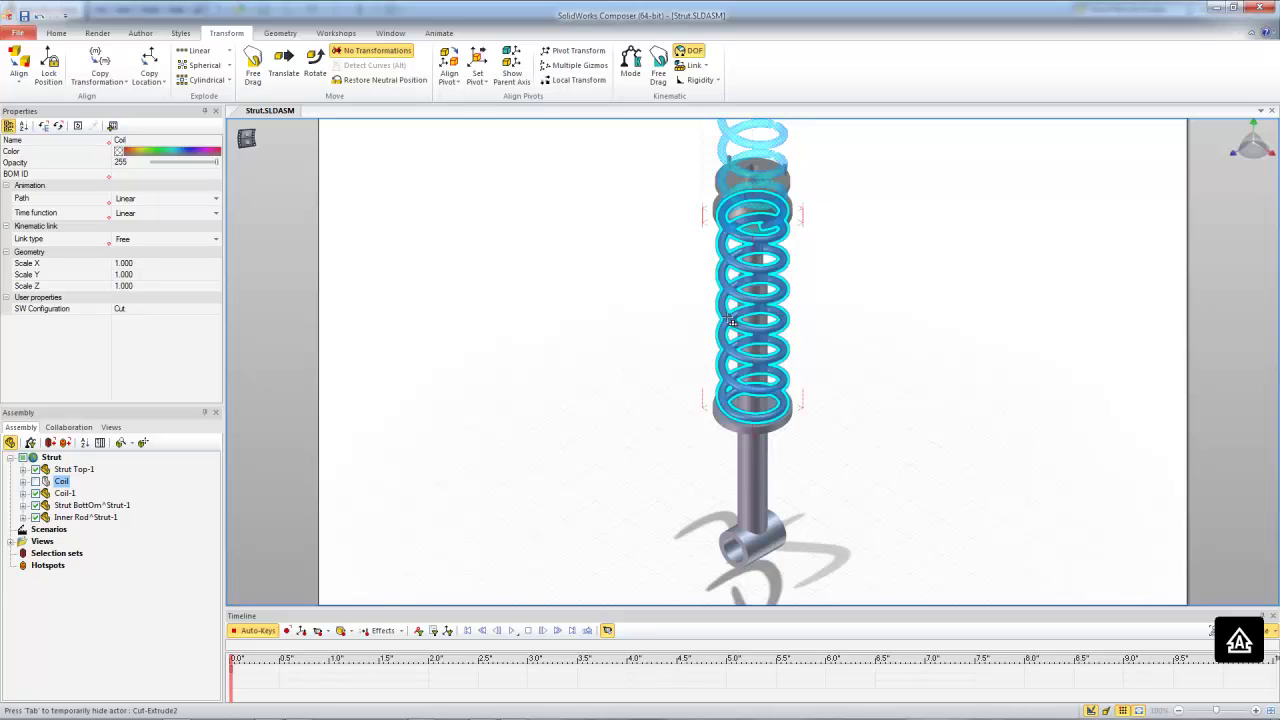
pyautogui.click(651, 311)
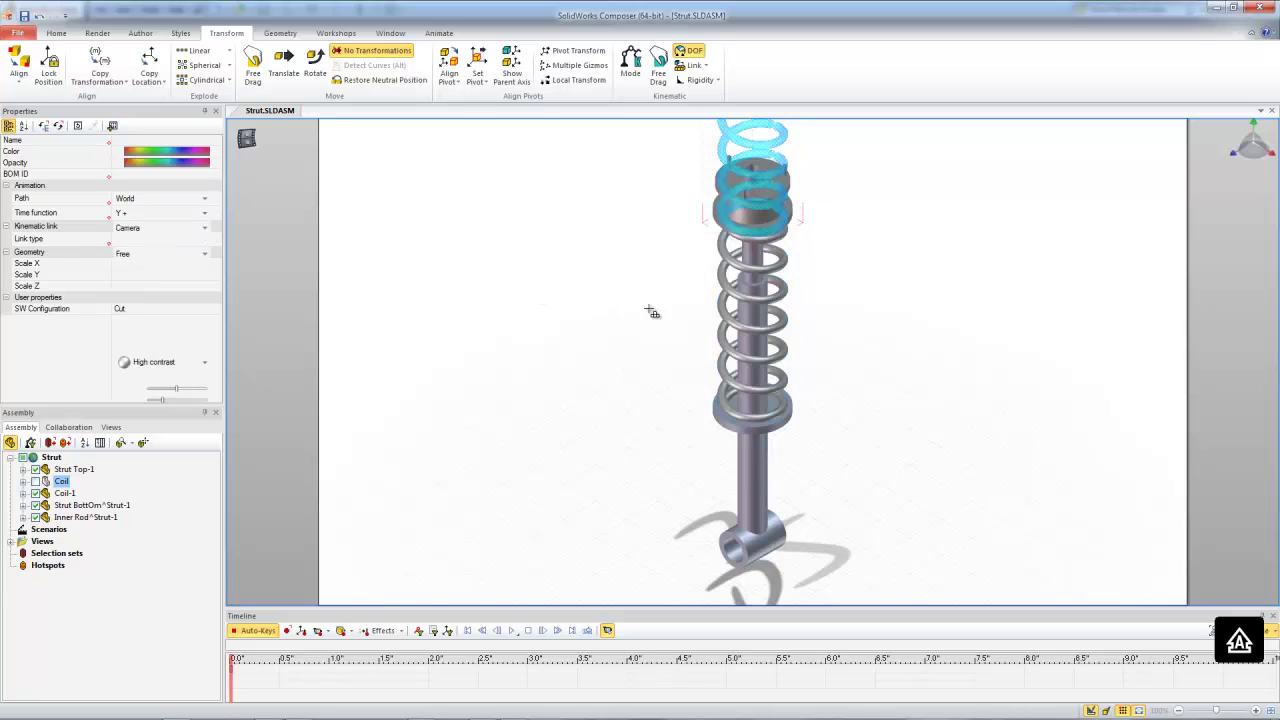
pyautogui.click(728, 322)
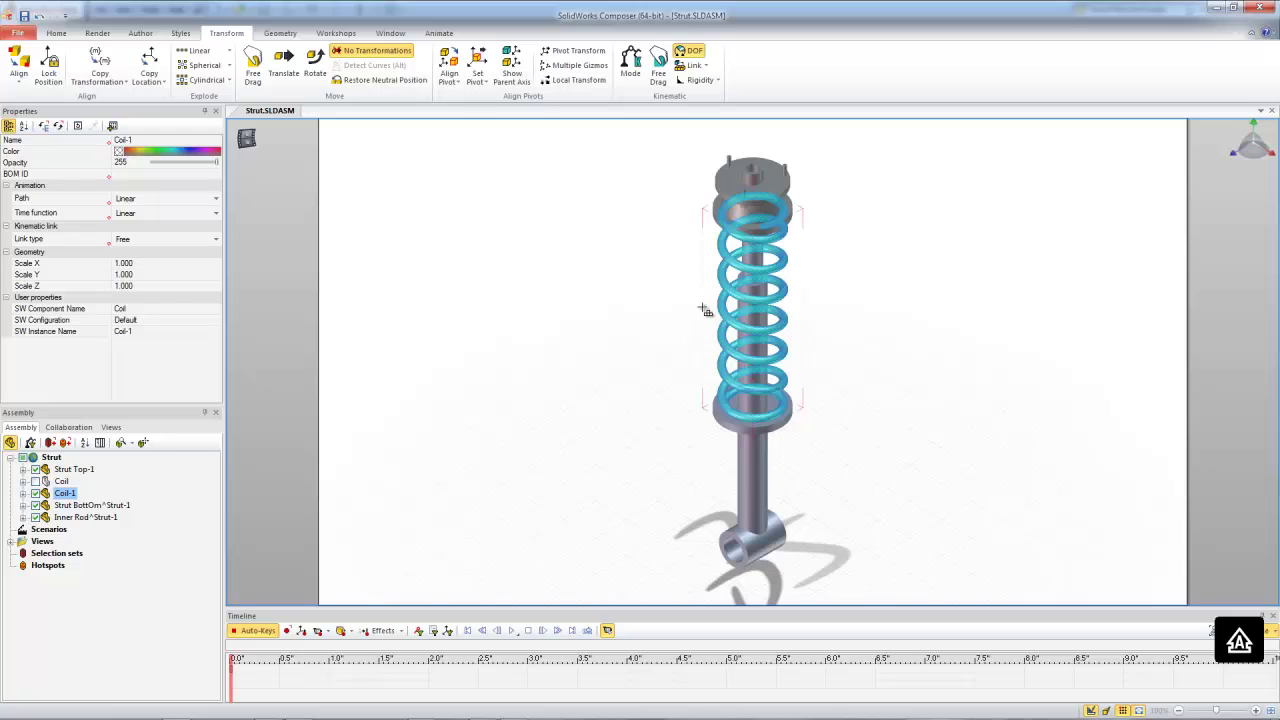
pyautogui.click(660, 307)
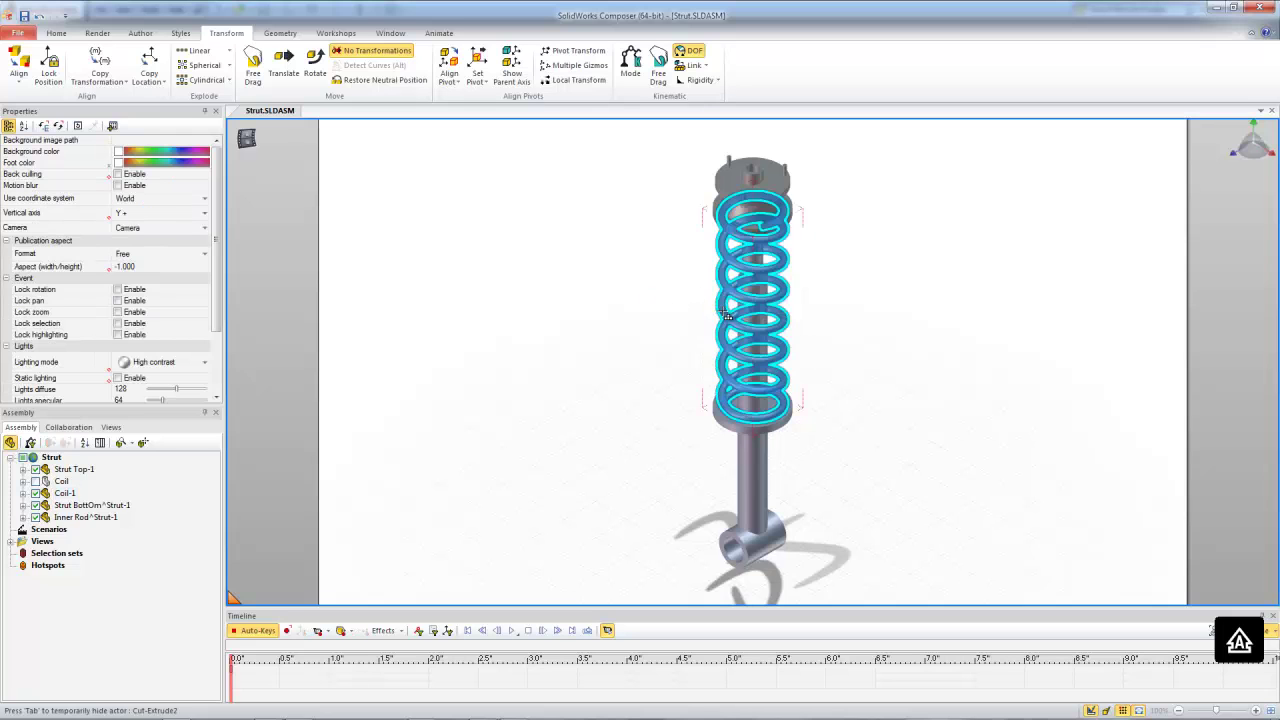
pyautogui.click(720, 311)
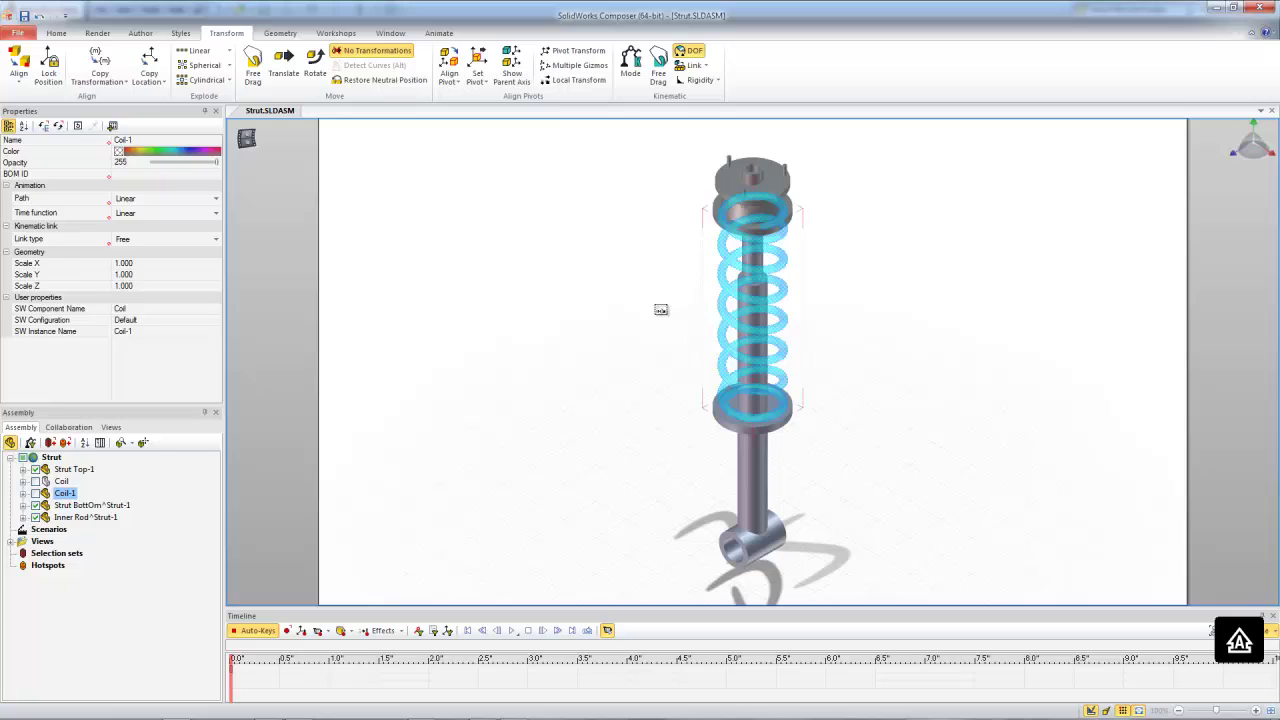
pyautogui.hotkey('ctrl', 'h')
pyautogui.hotkey('ctrl', 'z')
pyautogui.hotkey('ctrl', 'y')
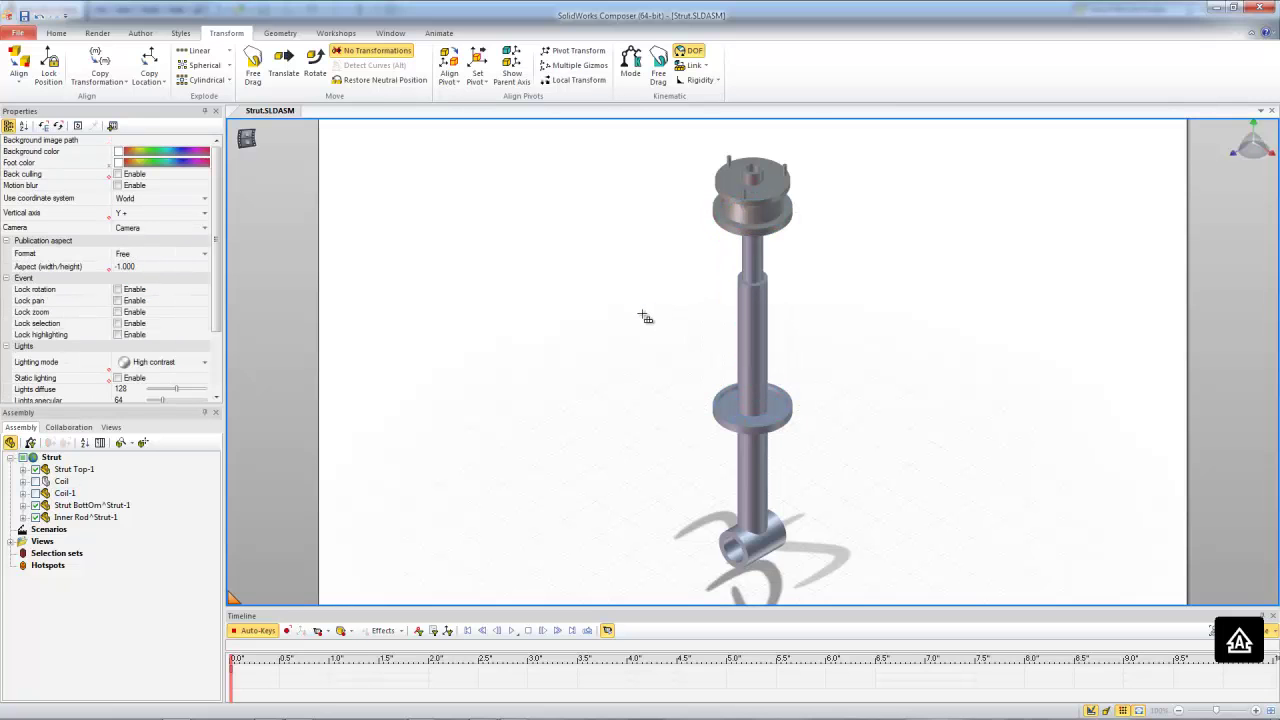
pyautogui.hotkey('ctrl', 'z')
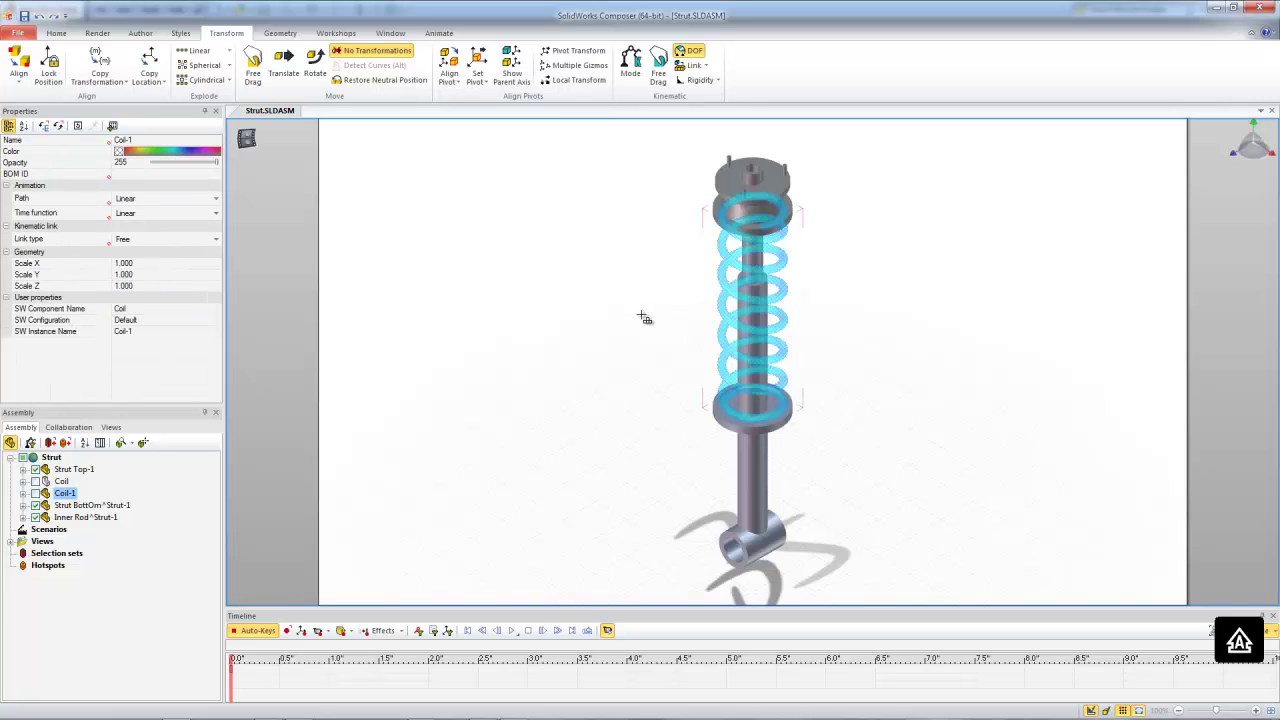
pyautogui.click(635, 314)
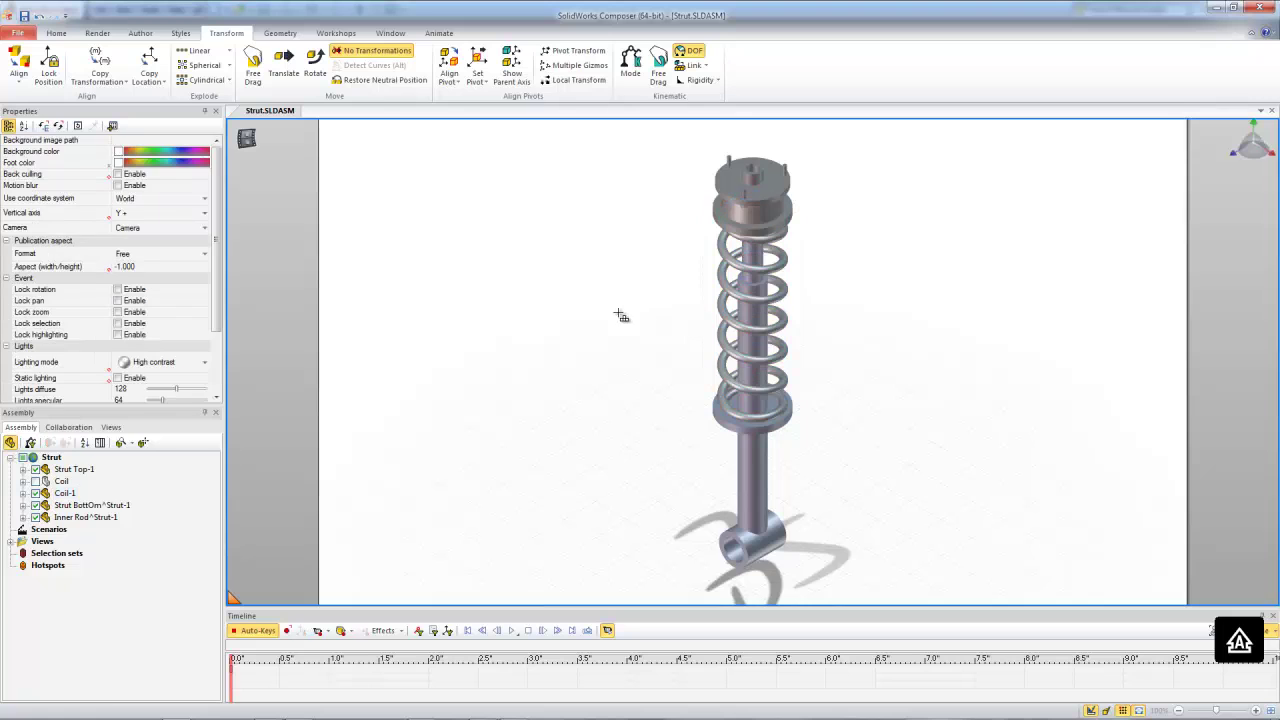
# Hide the original Coil-1 spring, make the merged Coil visible and expand its list of cut bodies.
pyautogui.click(736, 318)
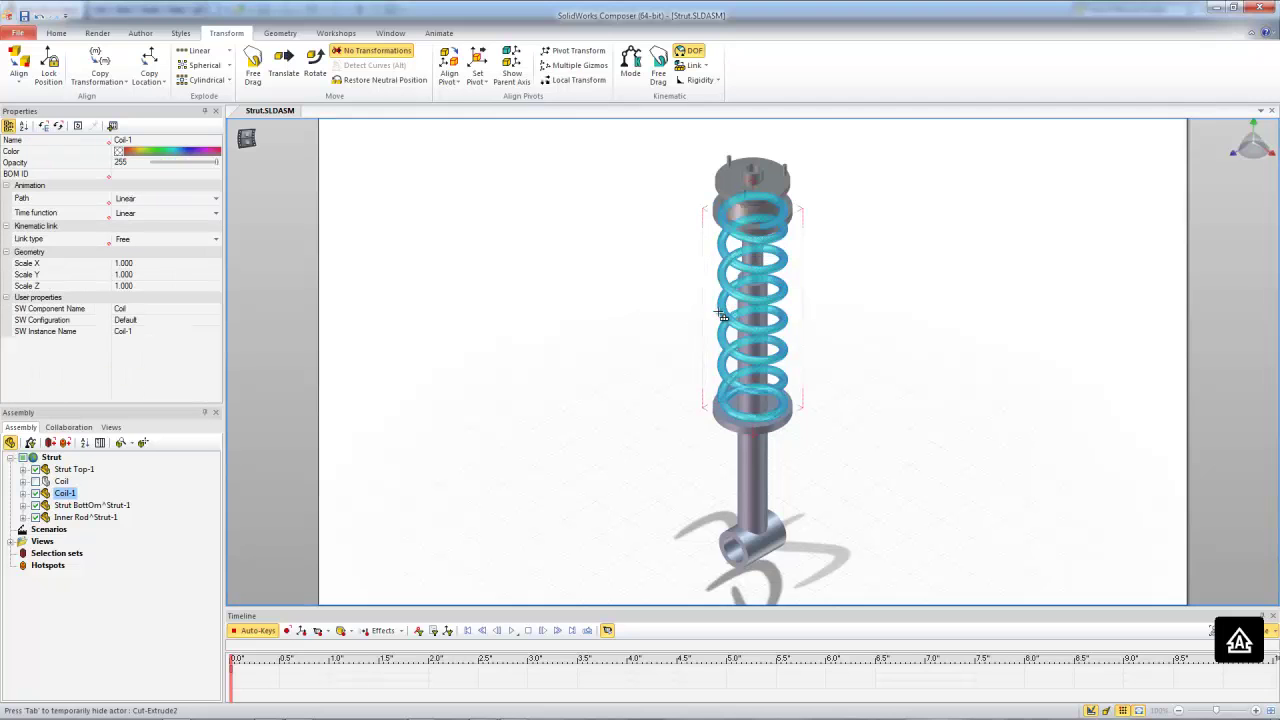
pyautogui.click(35, 493)
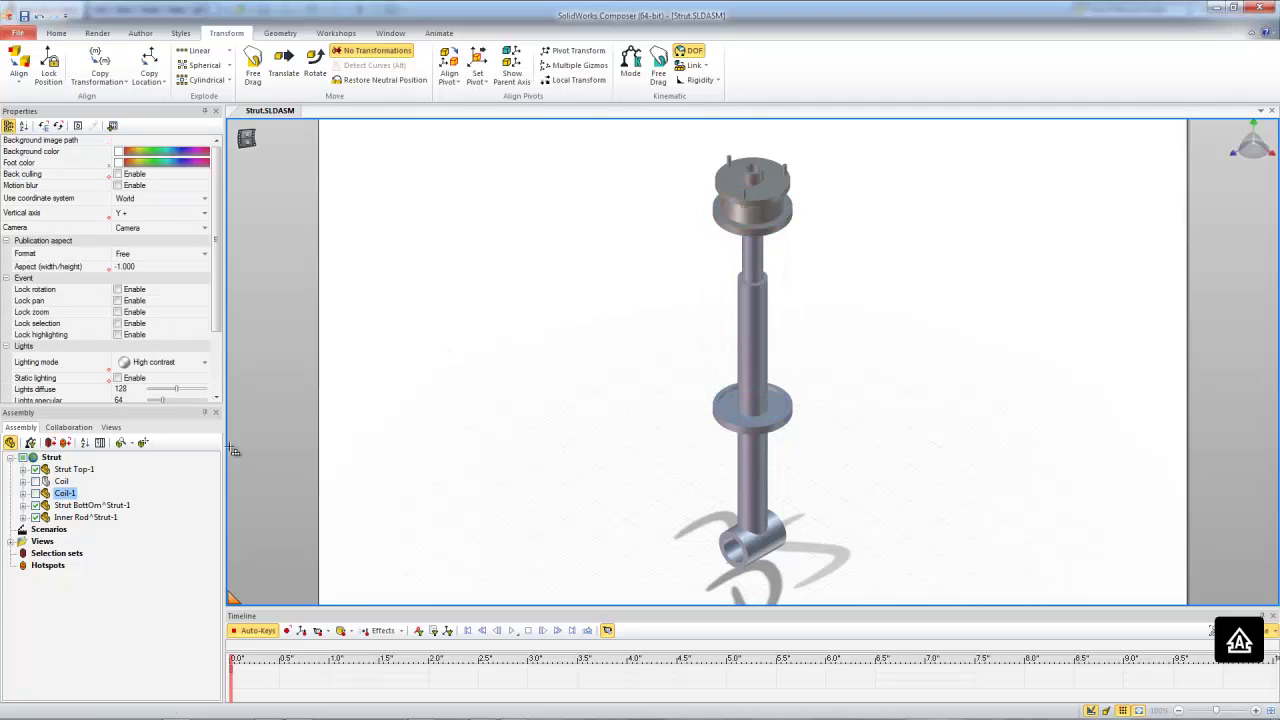
pyautogui.click(35, 481)
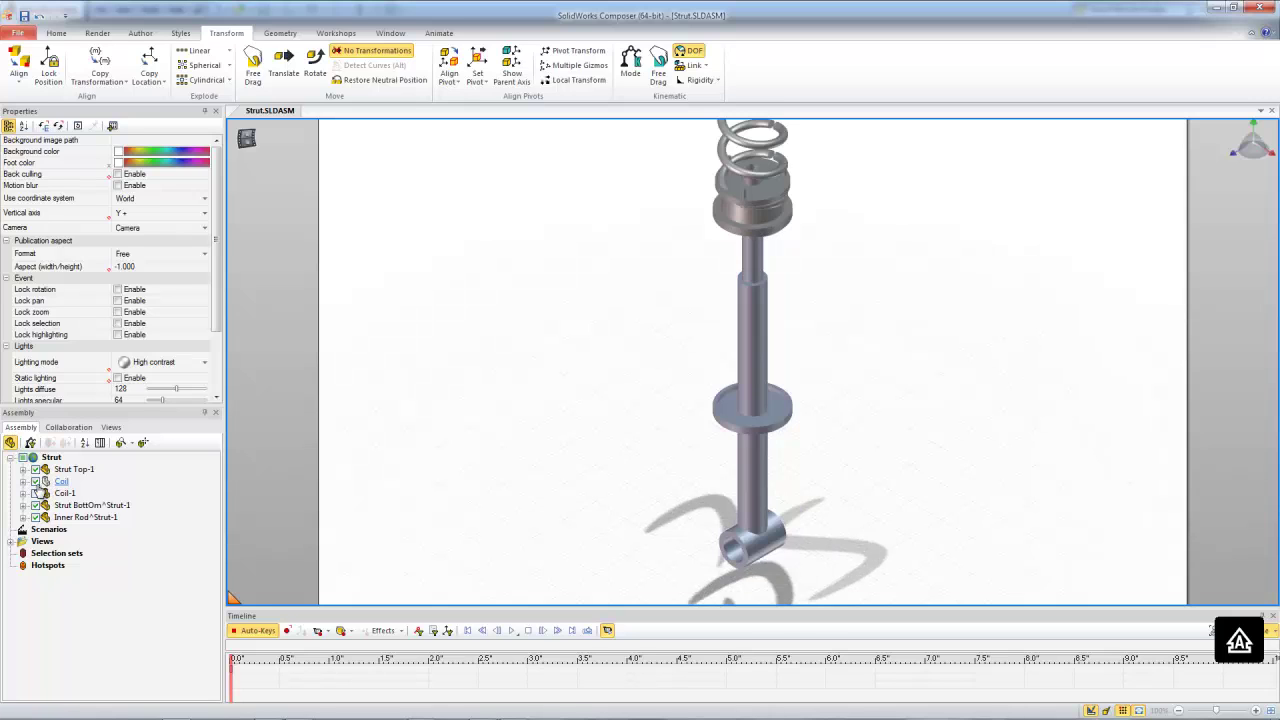
pyautogui.click(23, 482)
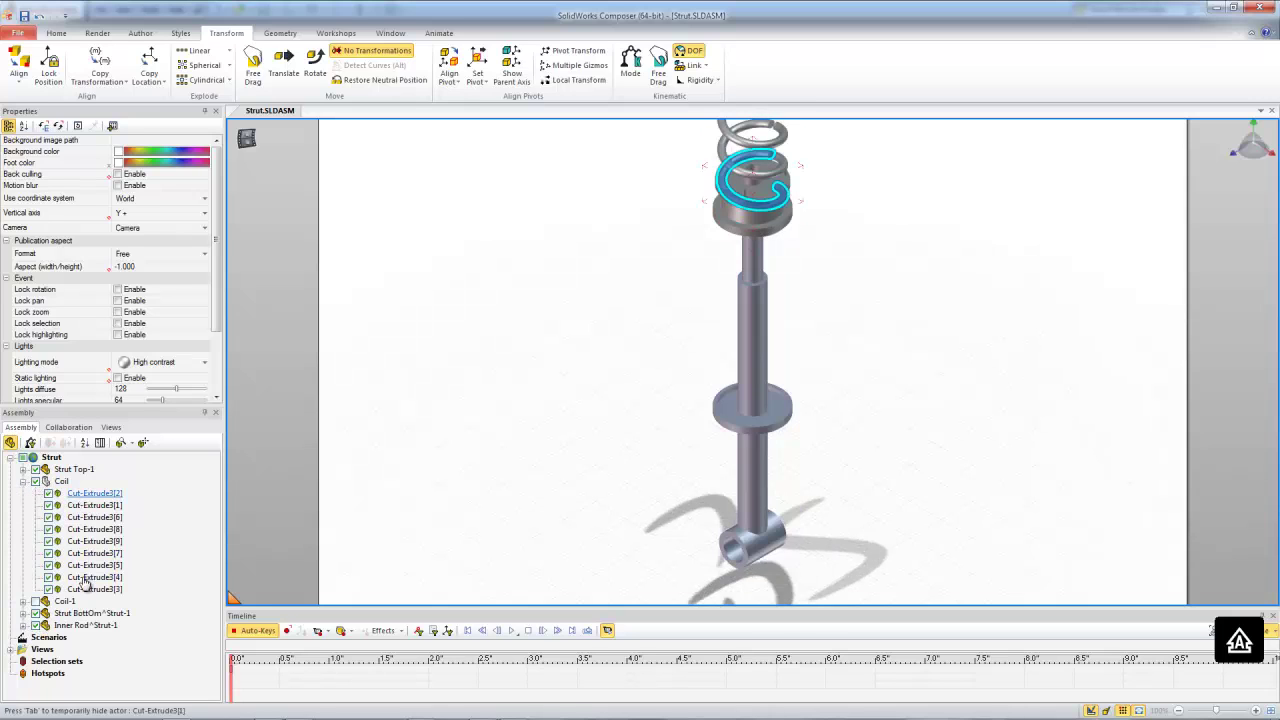
# Align the whole Coil plane to plane, from its lower end face to the strut's lower spring seat.
pyautogui.click(62, 482)
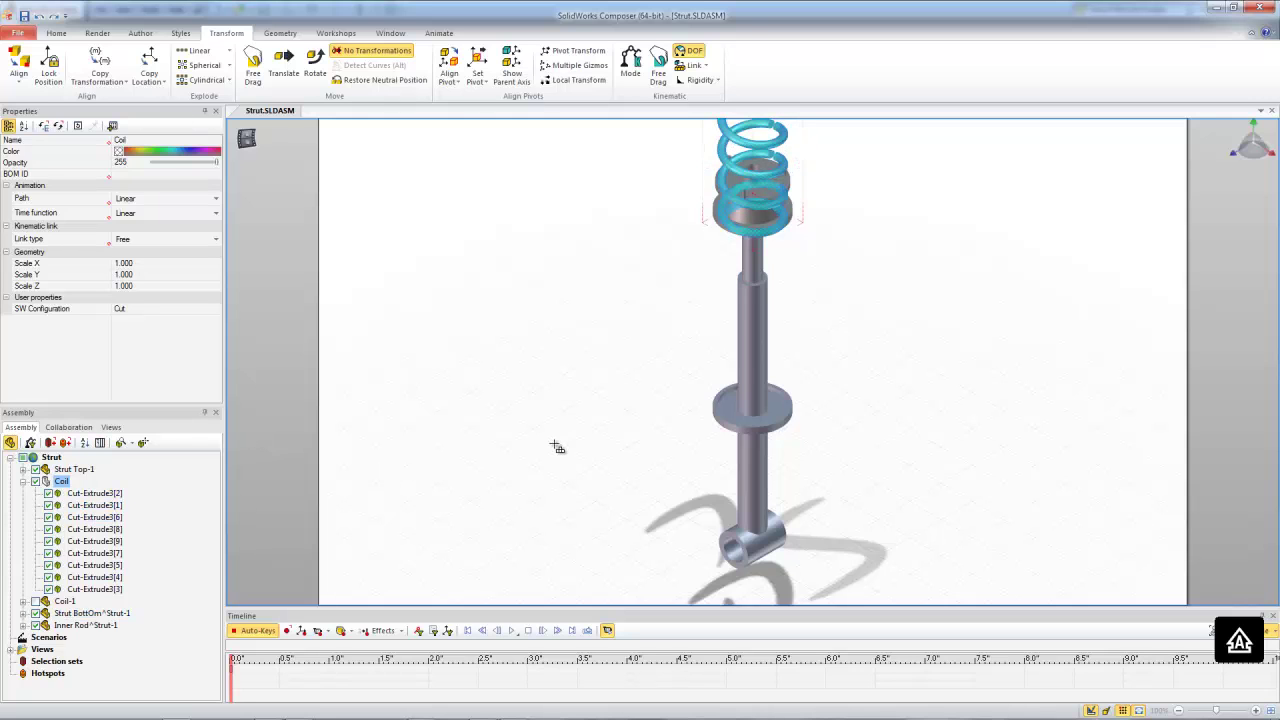
pyautogui.moveTo(551, 437); pyautogui.dragTo(563, 363)
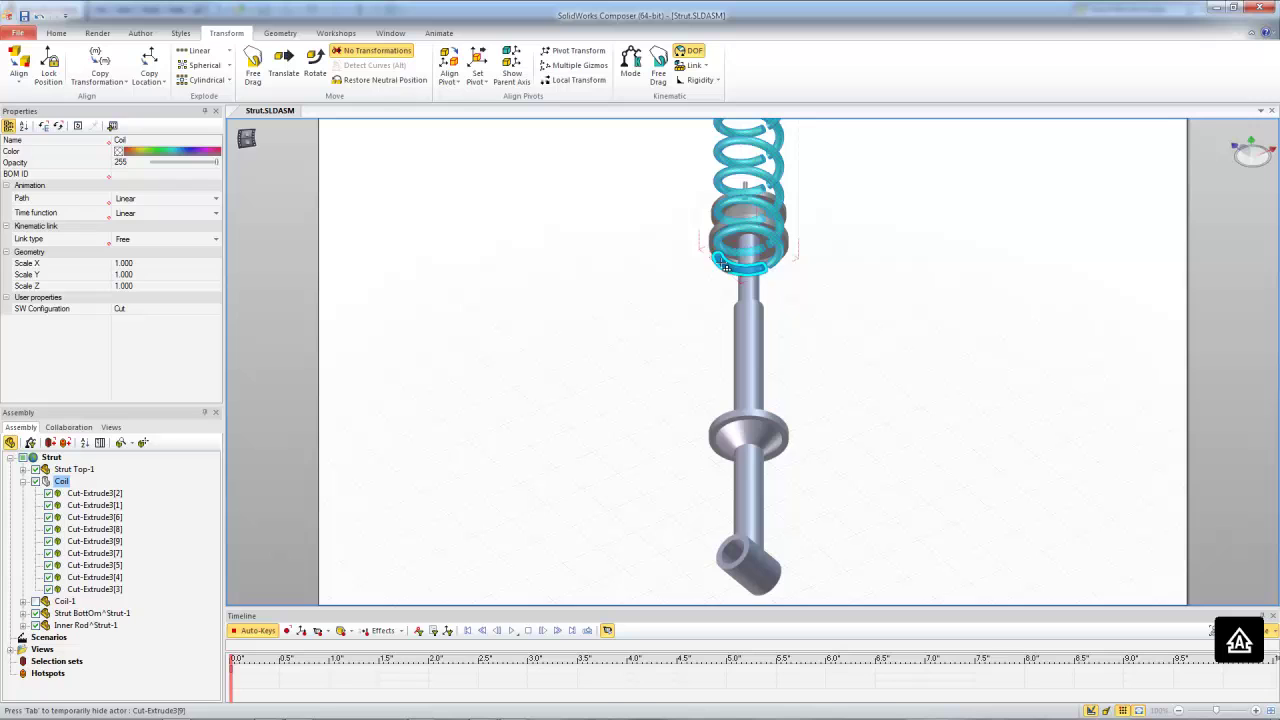
pyautogui.click(31, 72)
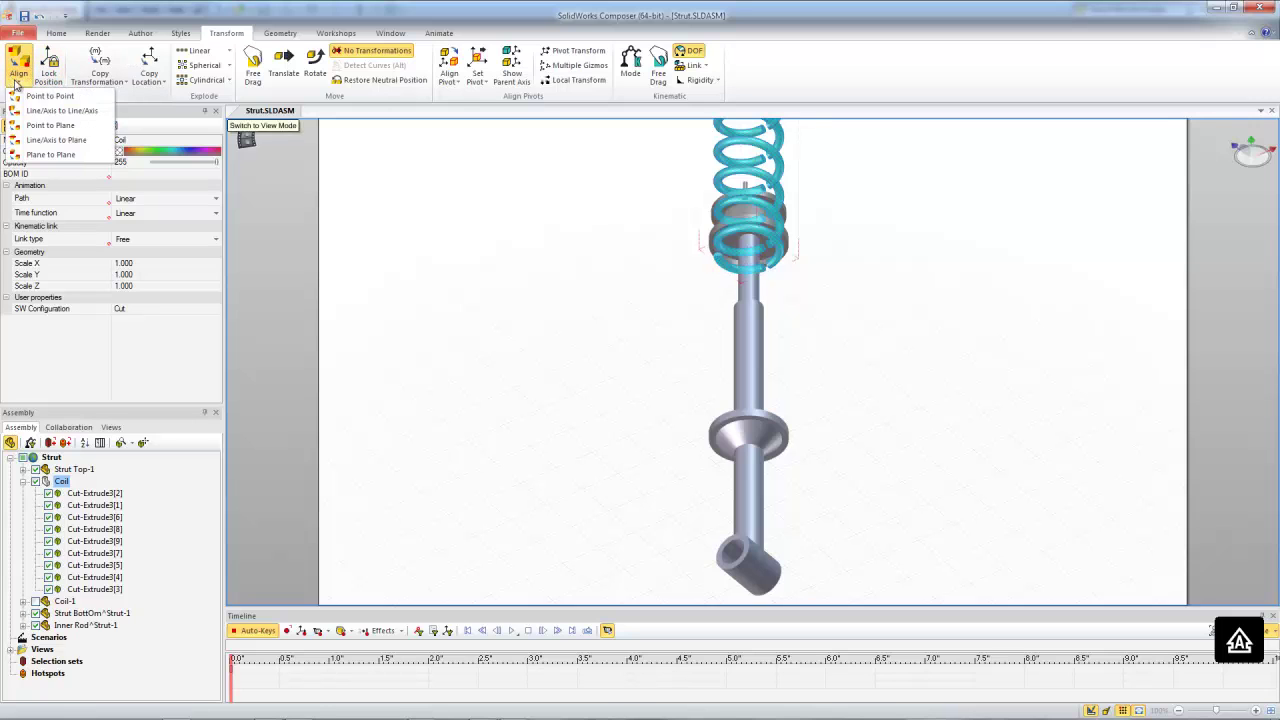
pyautogui.click(37, 154)
pyautogui.click(724, 267)
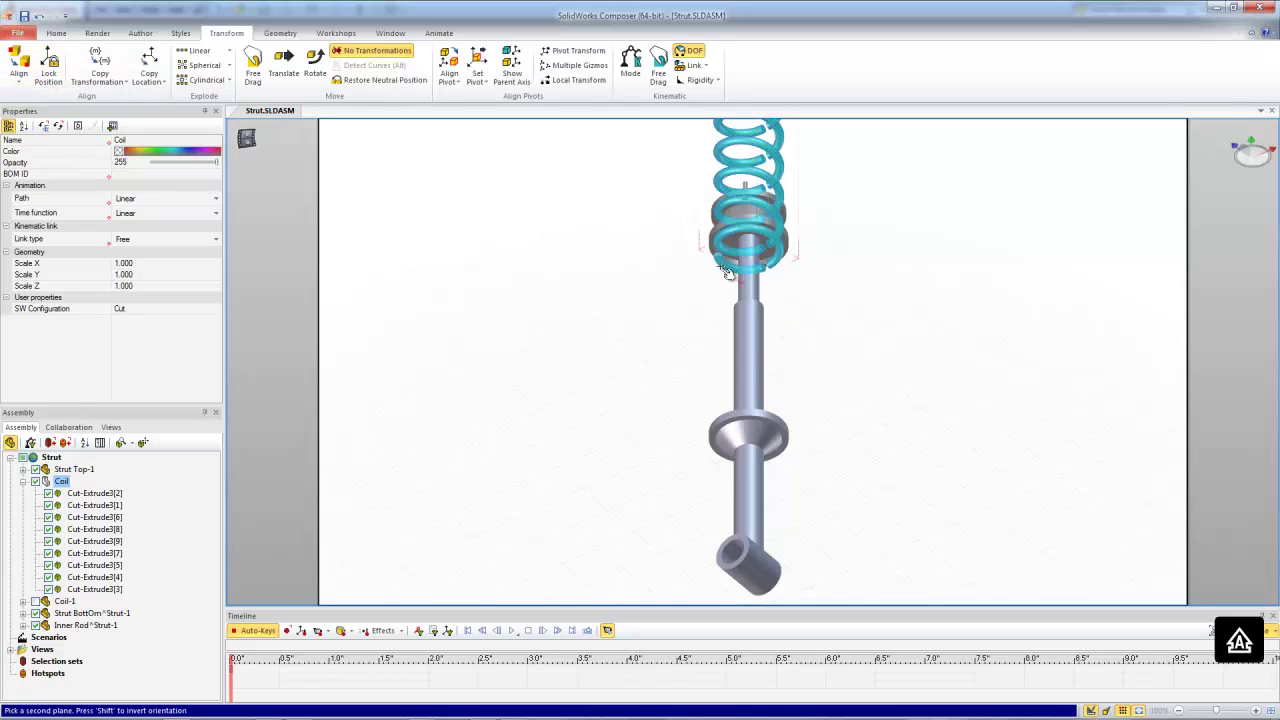
pyautogui.click(735, 445)
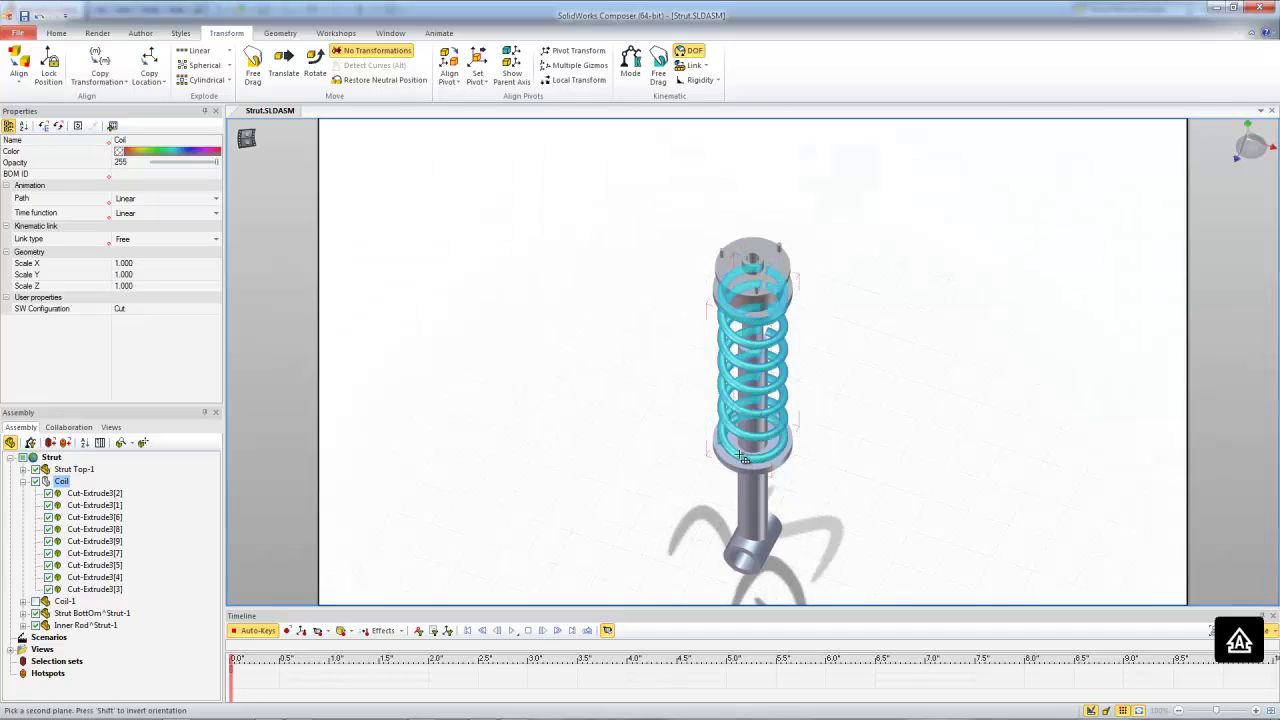
pyautogui.click(573, 392)
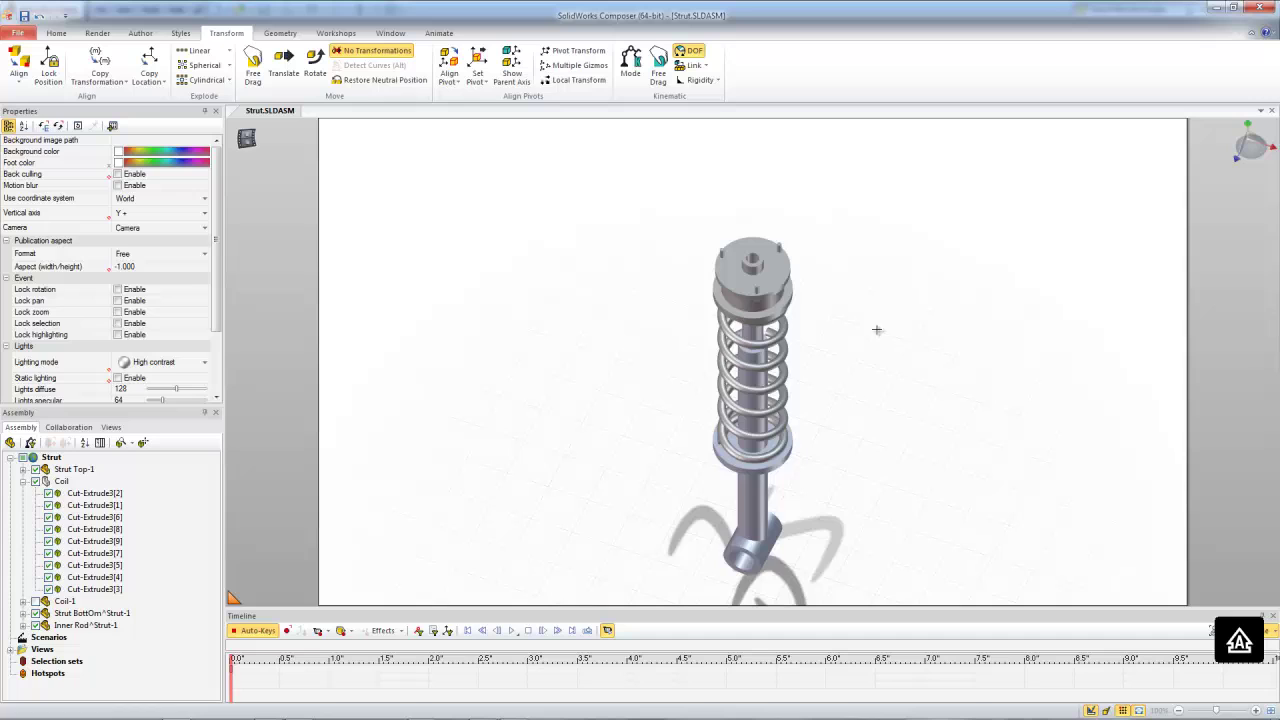
# At 0.5 s on the timeline, translate the uppermost coil segment, Cut-Extrude3[6], slightly down along the vertical axis.
pyautogui.moveTo(1175, 184); pyautogui.dragTo(1100, 260)
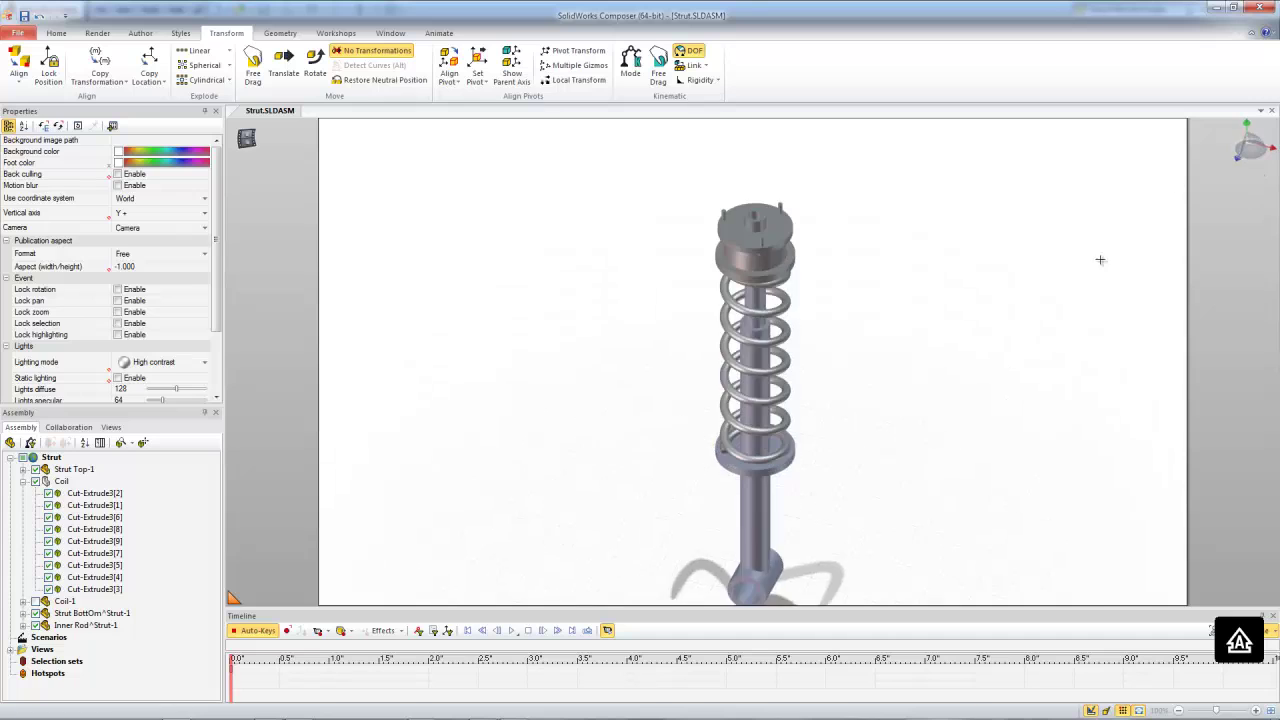
pyautogui.click(1260, 140)
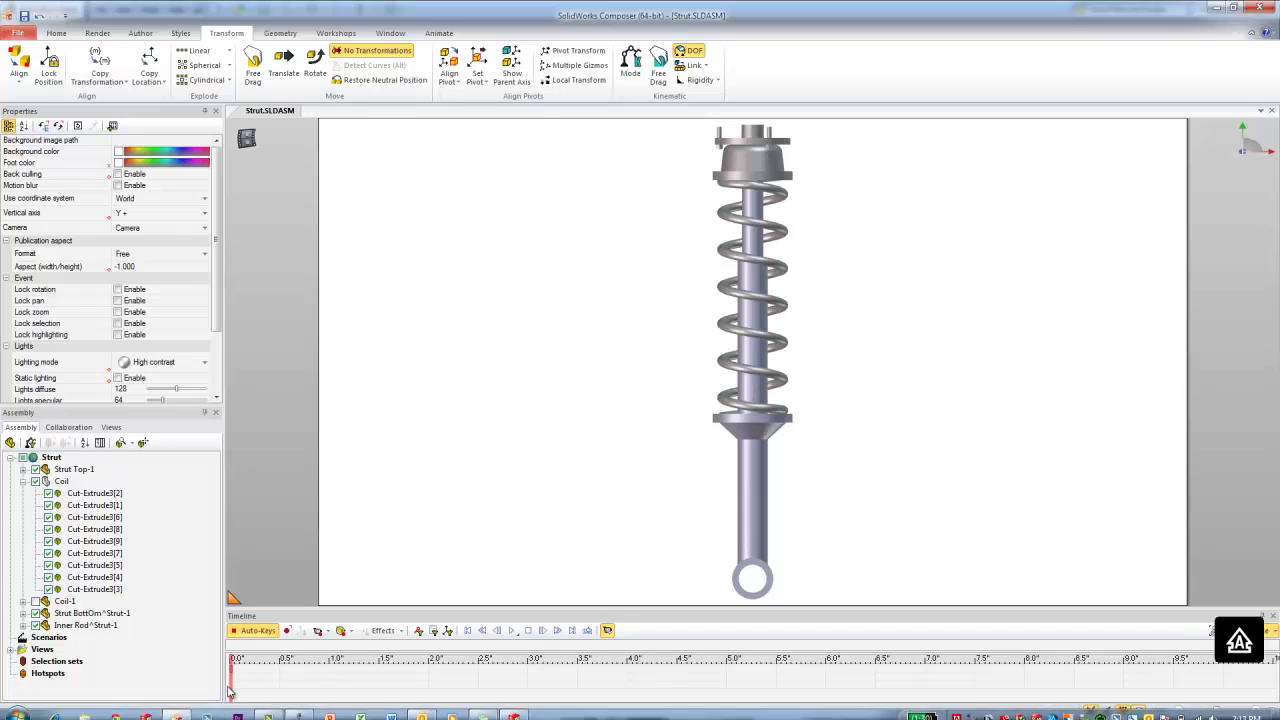
pyautogui.moveTo(229, 687); pyautogui.dragTo(281, 687)
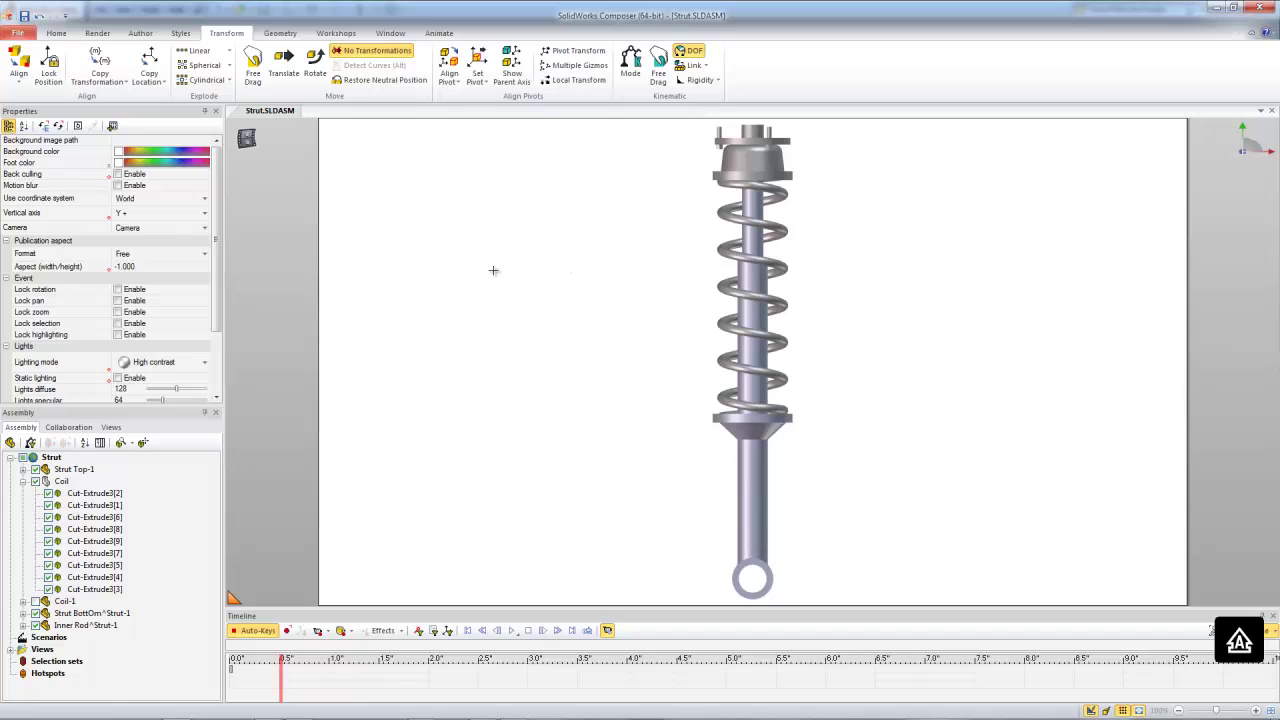
pyautogui.click(780, 196)
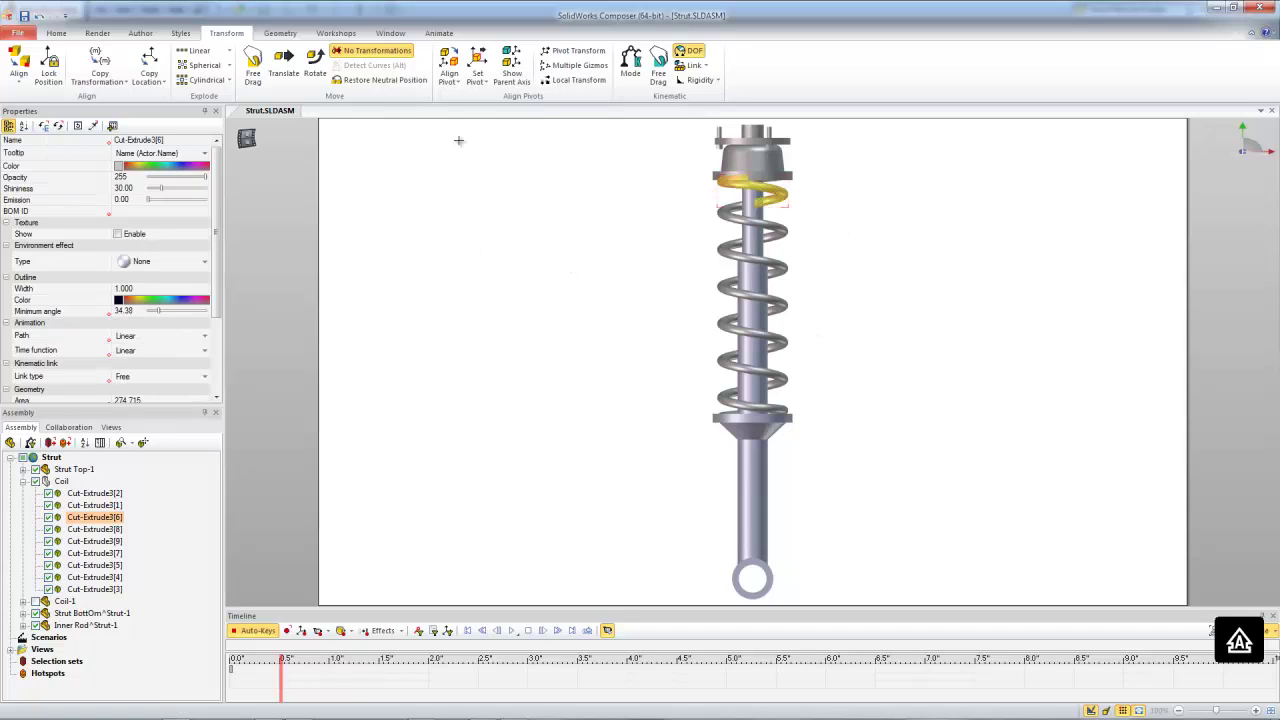
pyautogui.click(284, 62)
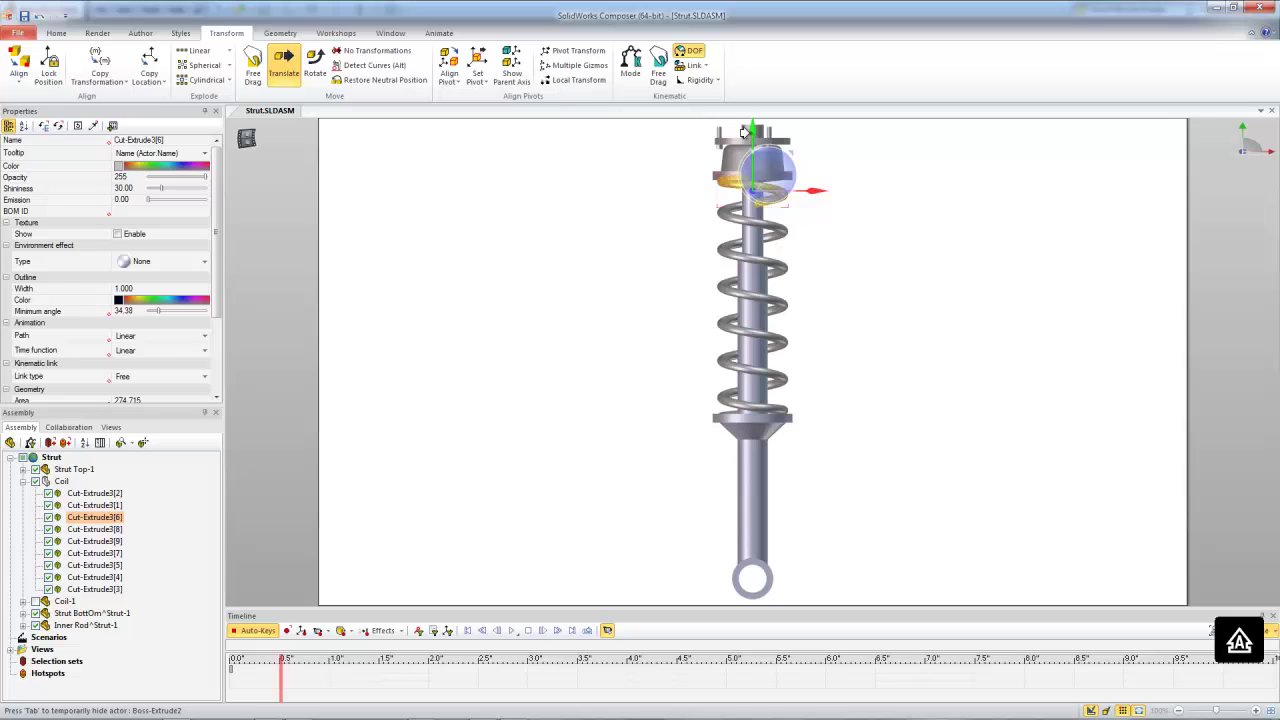
pyautogui.moveTo(745, 138); pyautogui.dragTo(746, 141)
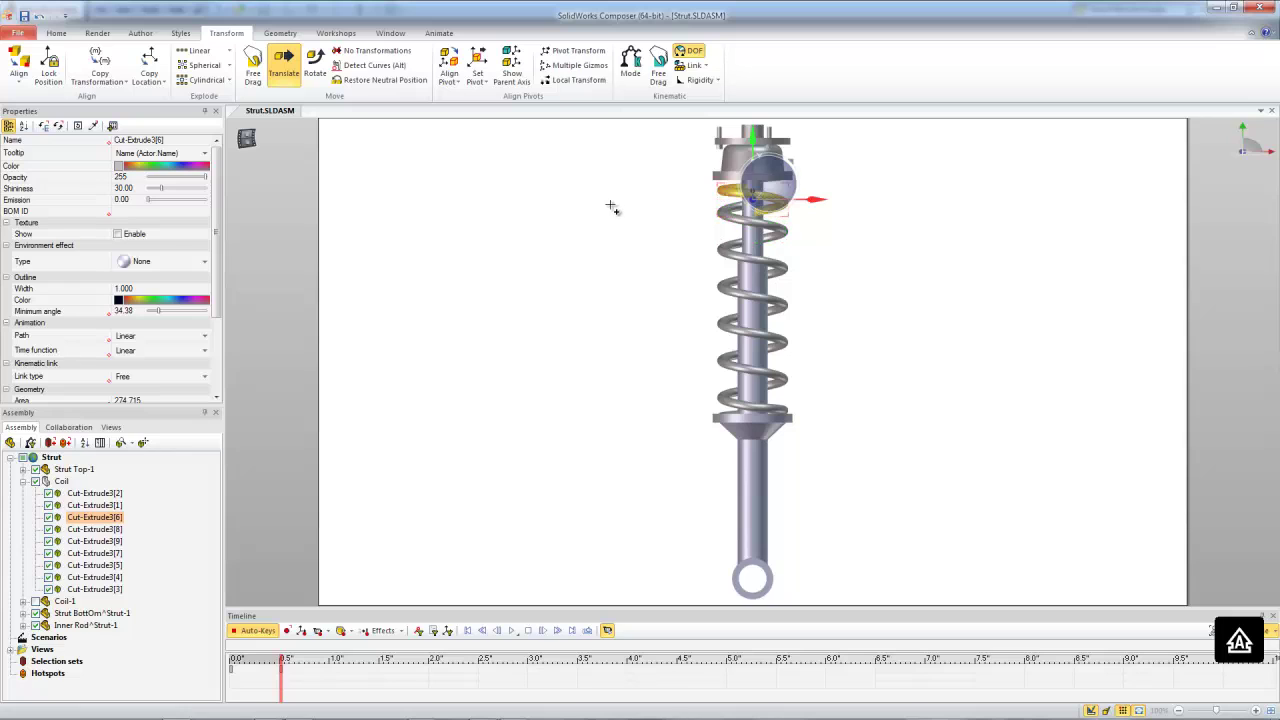
# Add the lower coil segments to the selection one by one, translating the growing group down each time to compress the spring evenly.
pyautogui.click(745, 212)
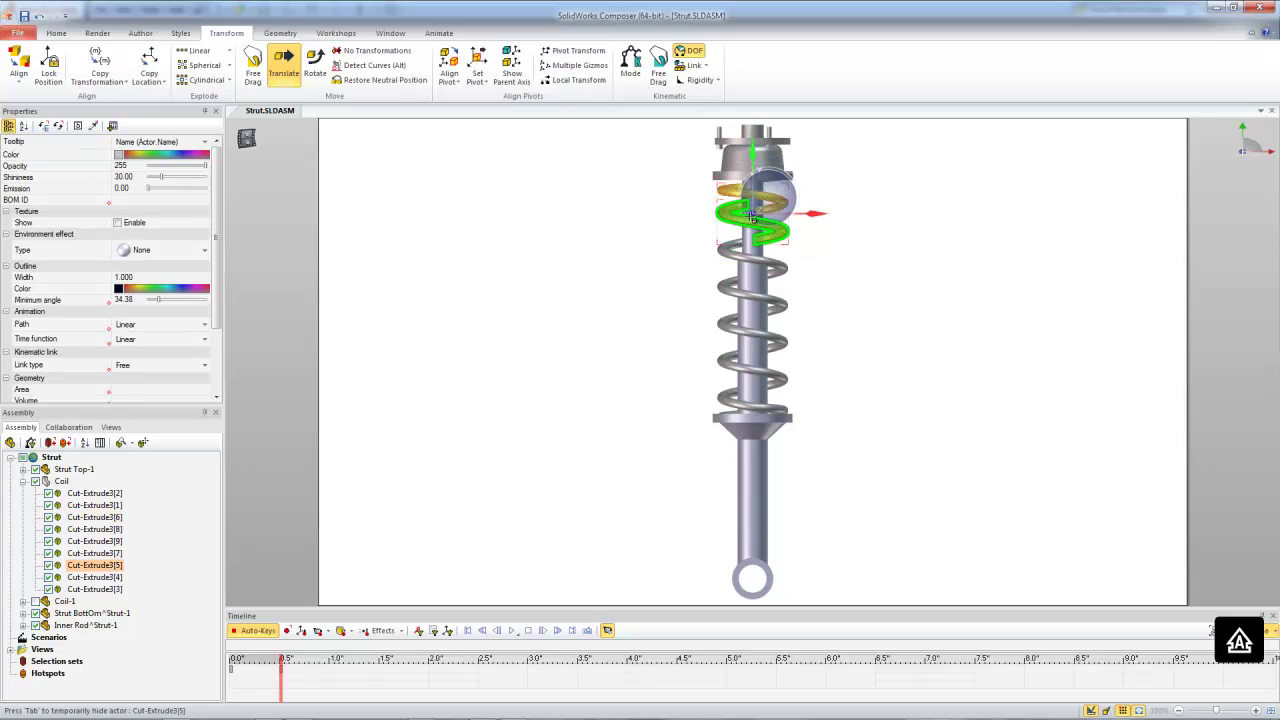
pyautogui.moveTo(748, 156); pyautogui.dragTo(745, 190)
pyautogui.click(756, 230)
pyautogui.keyDown('ctrl'); pyautogui.click(752, 300); pyautogui.keyUp('ctrl')
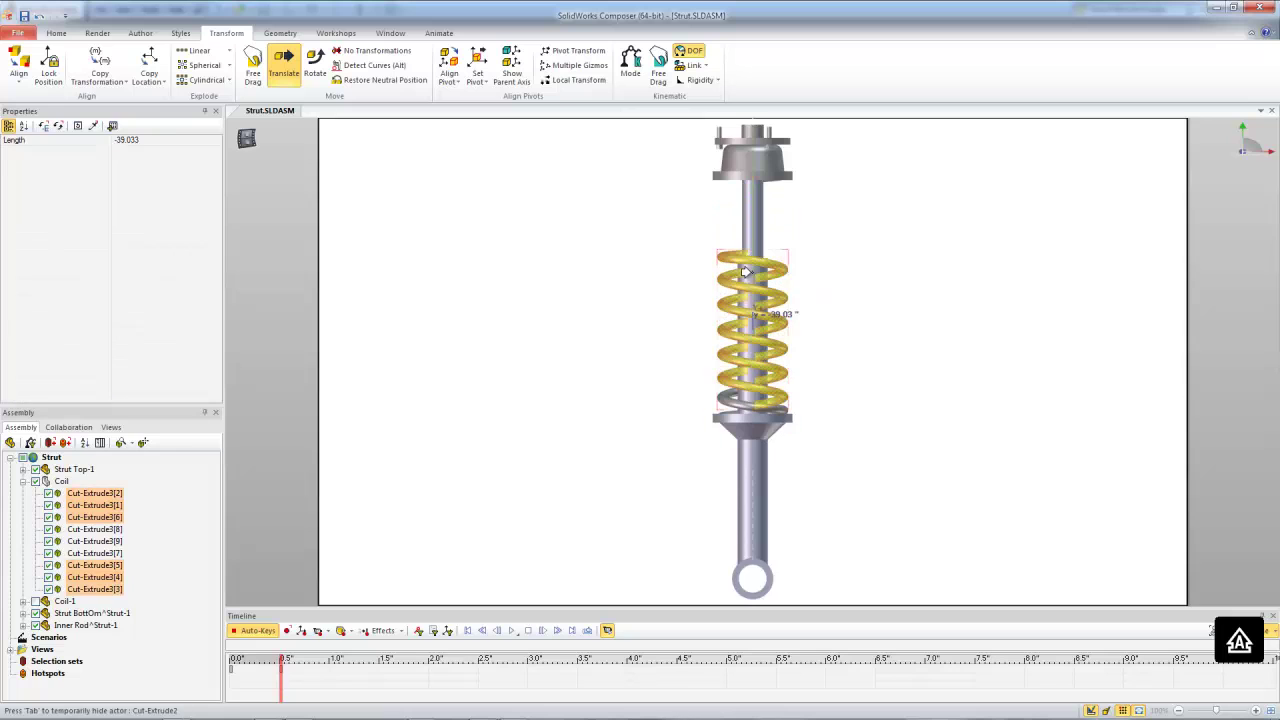
pyautogui.click(634, 266)
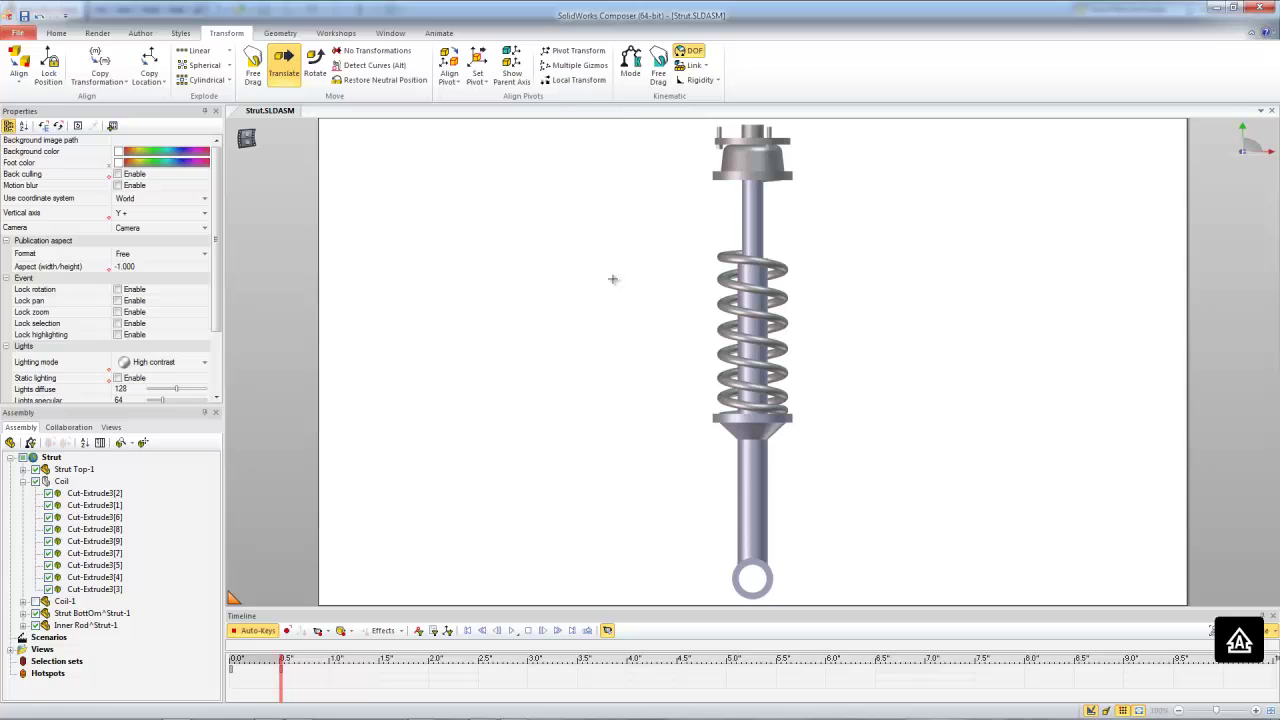
# Translate Strut Top-1, the Inner Rod and Cut-Extrude3[8] down onto the compressed spring, and set location keys for all visible parts at 0.5 s.
pyautogui.moveTo(637, 138); pyautogui.dragTo(838, 223)
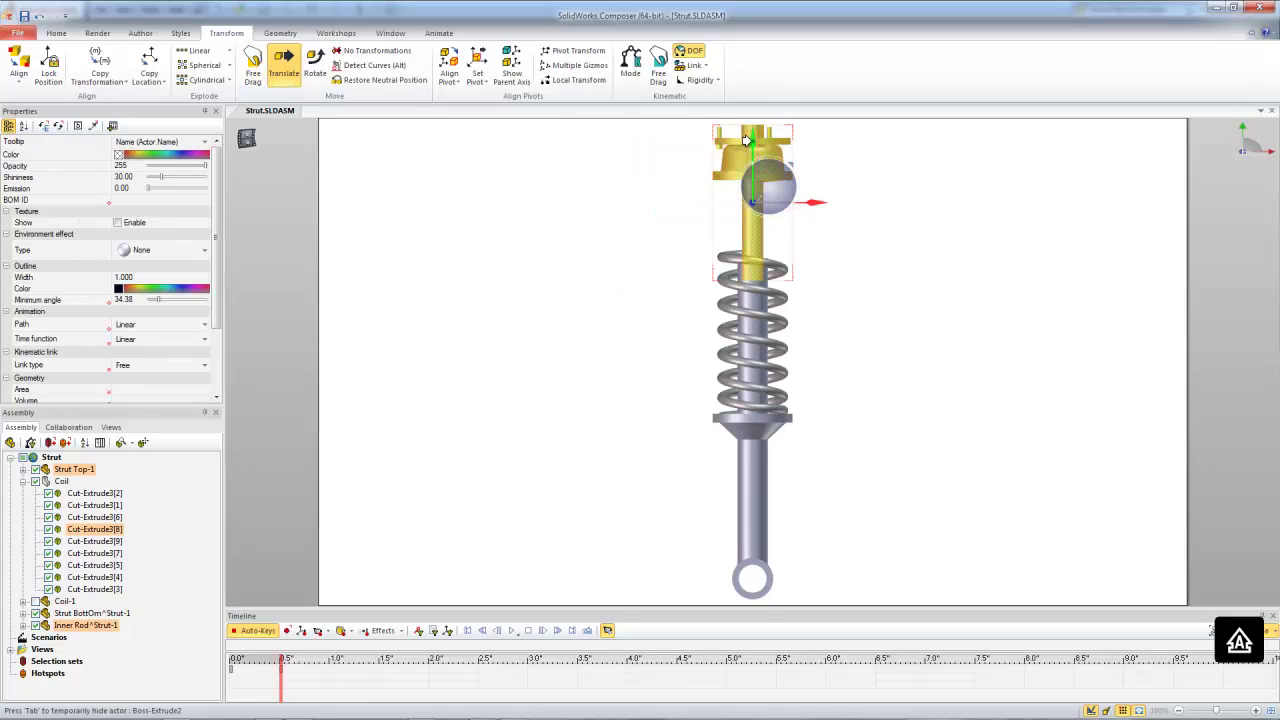
pyautogui.moveTo(745, 140); pyautogui.dragTo(756, 208)
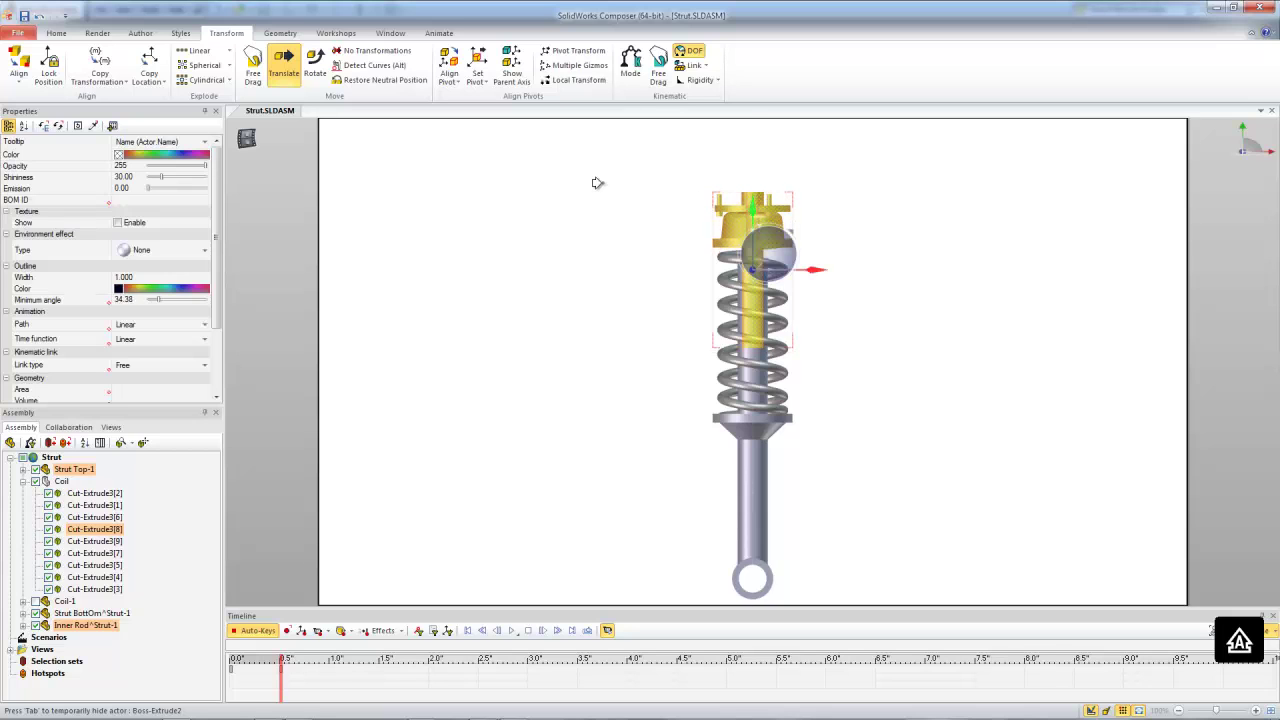
pyautogui.click(532, 201)
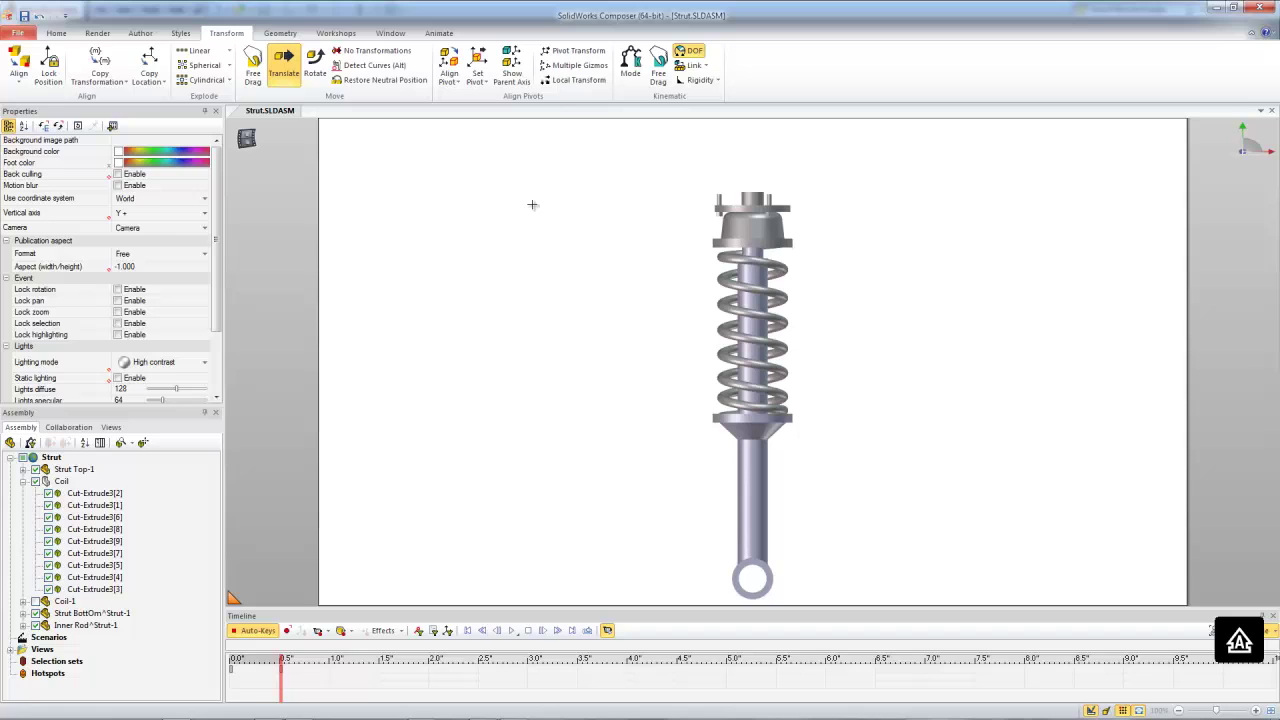
pyautogui.moveTo(573, 153); pyautogui.dragTo(934, 625)
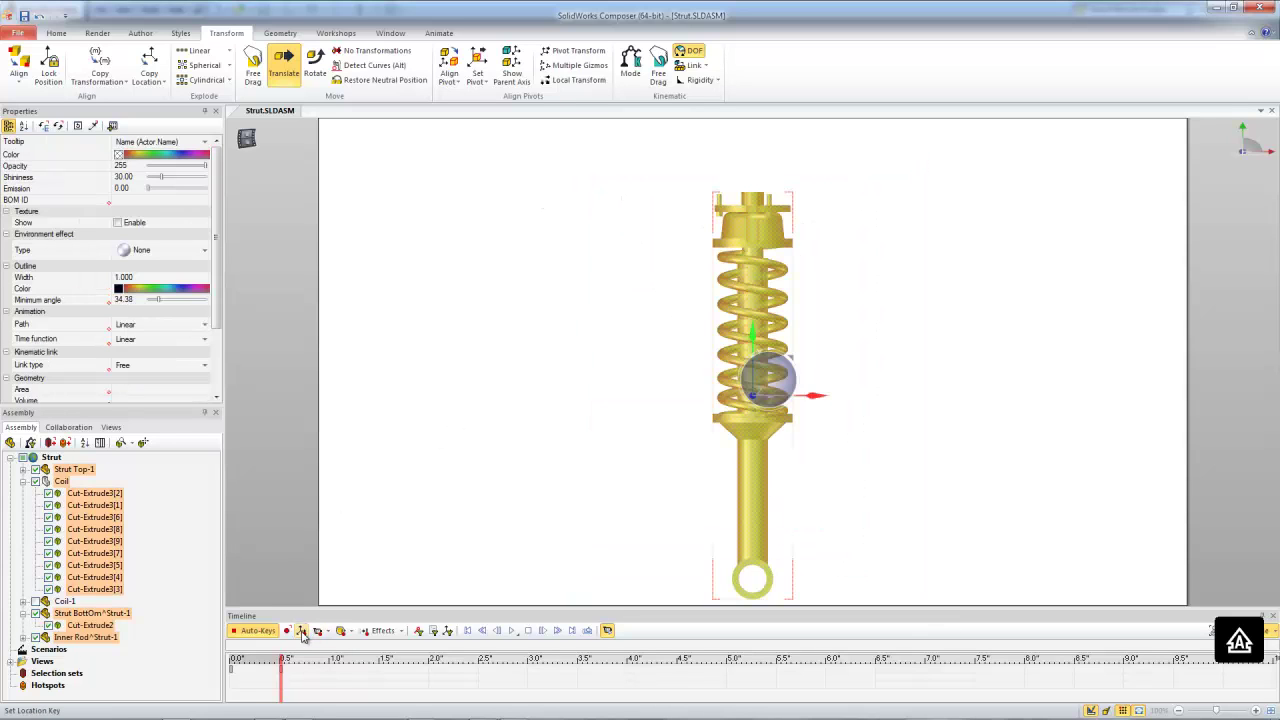
pyautogui.click(491, 486)
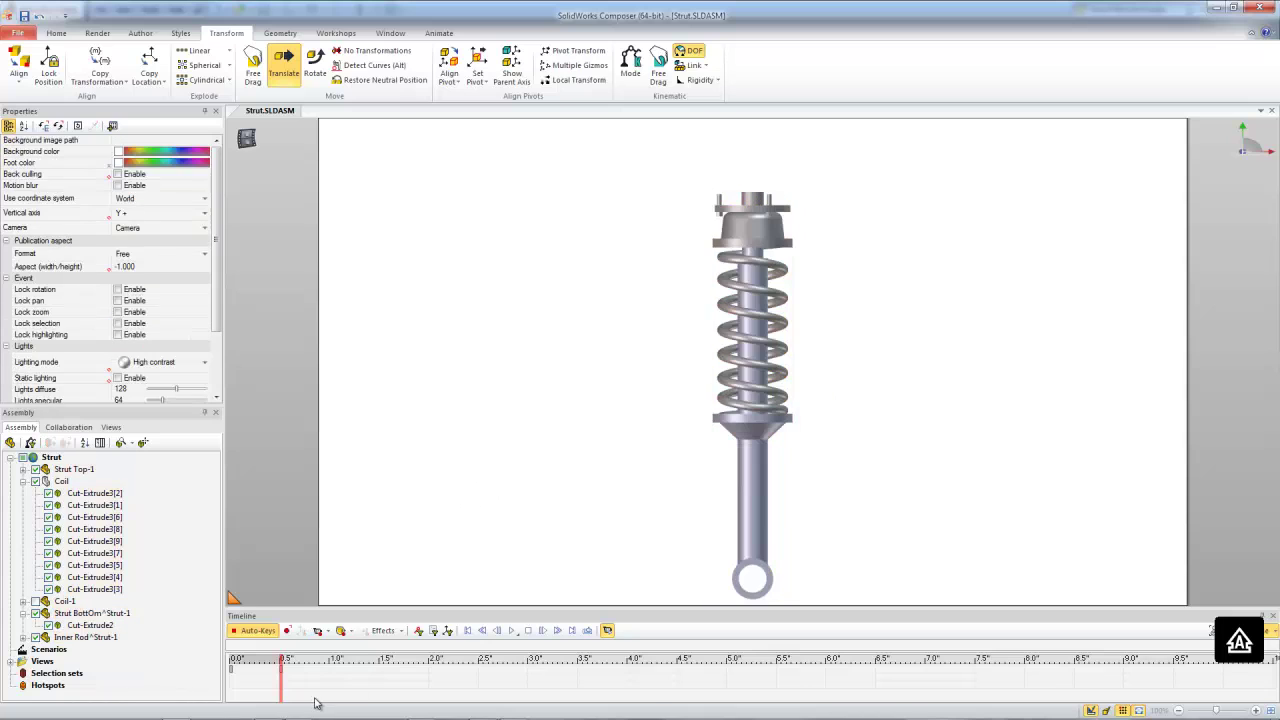
# Play the compression animation from the start and examine the joints between the coil segments up close.
pyautogui.click(468, 631)
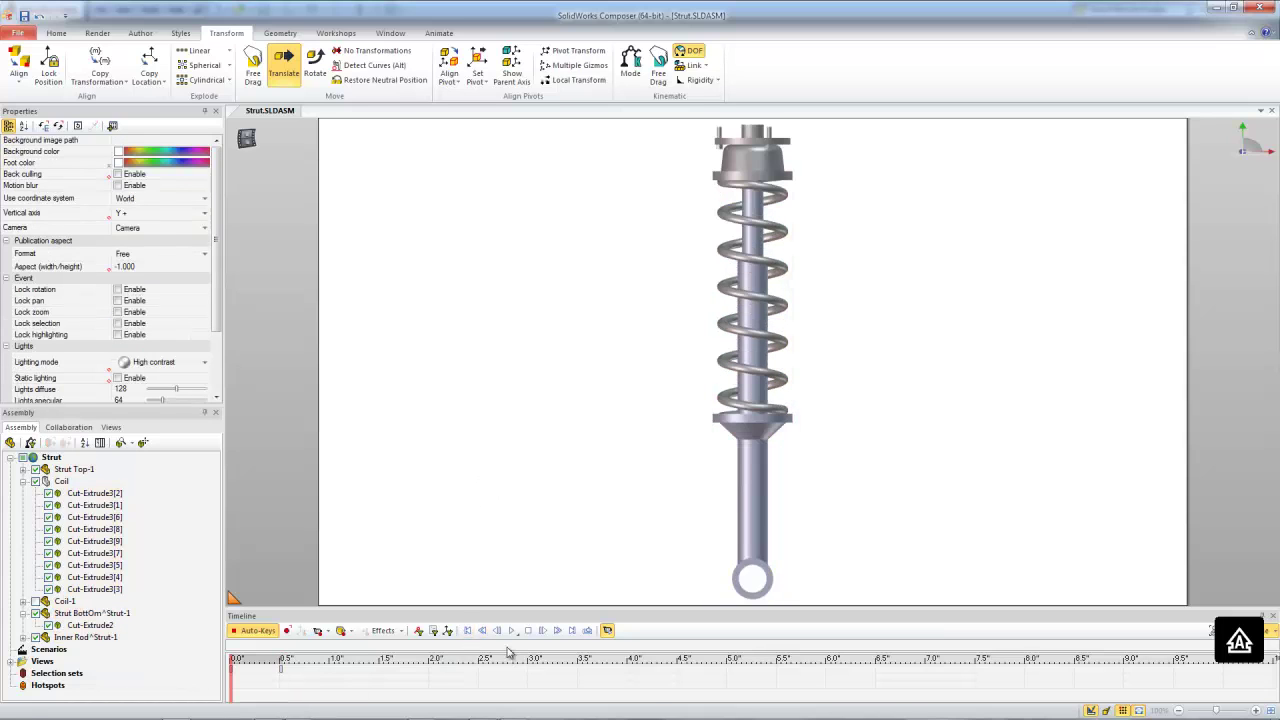
pyautogui.click(511, 631)
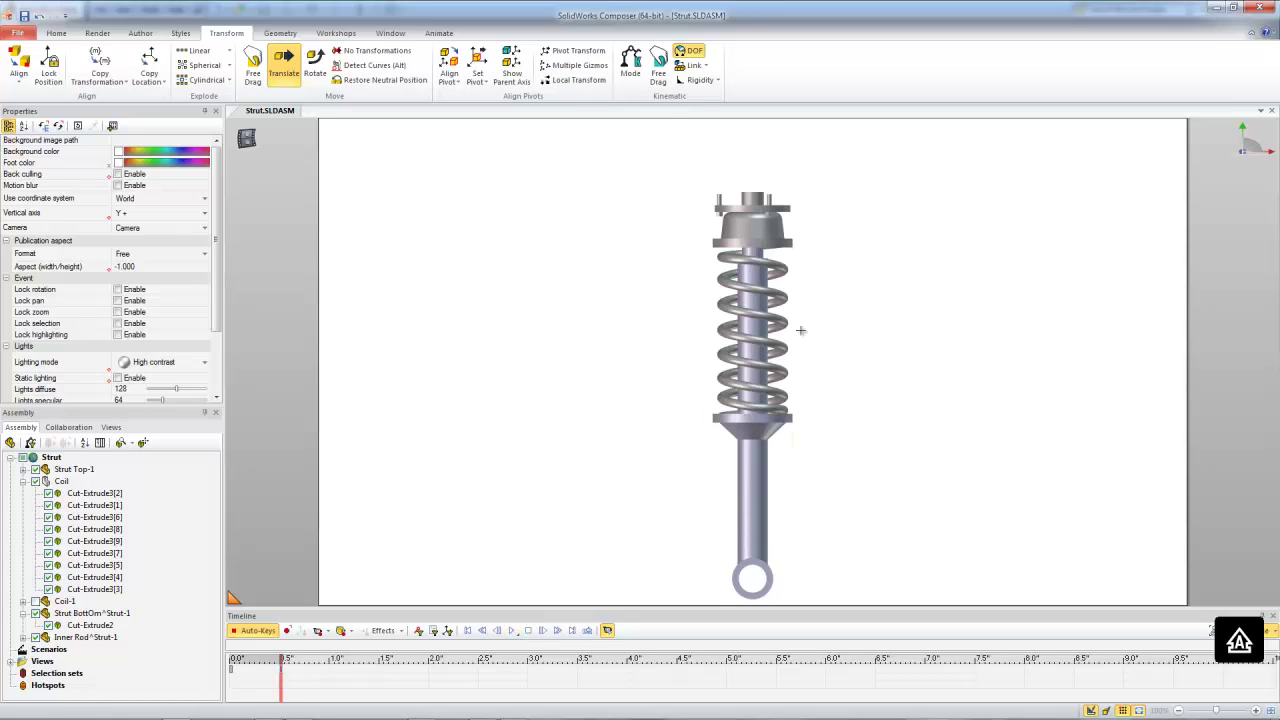
pyautogui.scroll(5, 800, 328)
pyautogui.scroll(2, 745, 309)
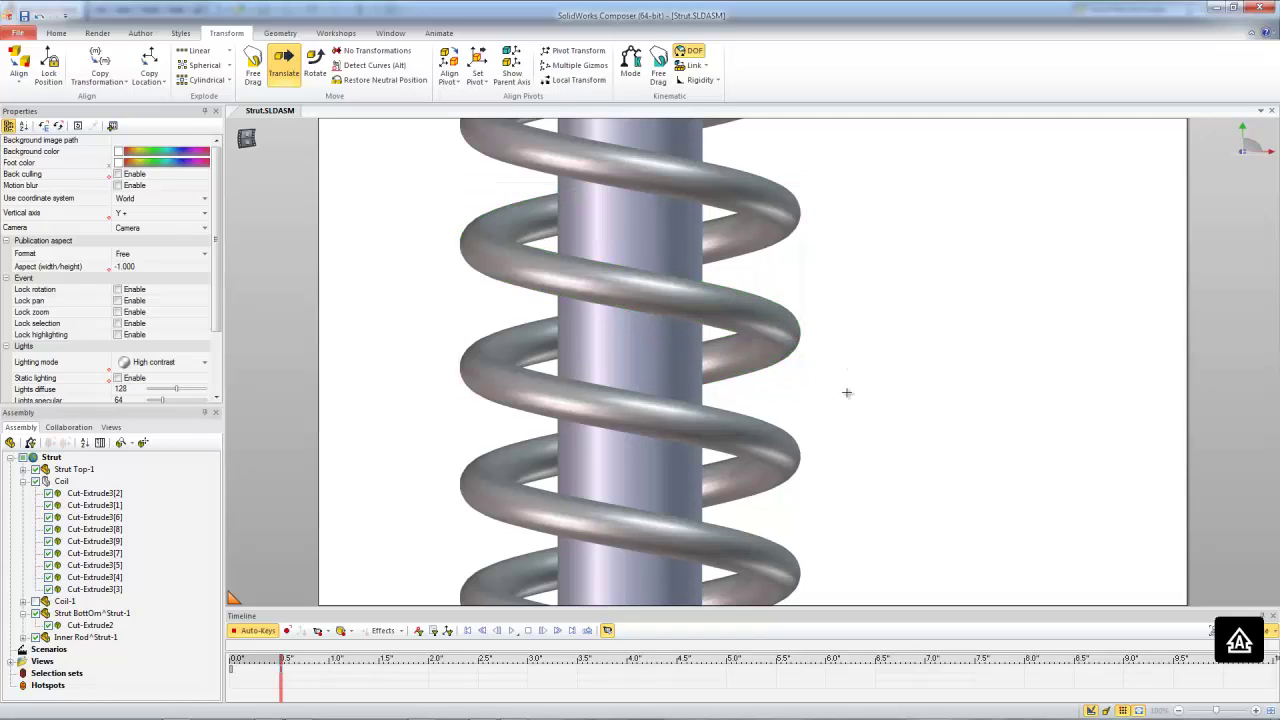
pyautogui.press('f')
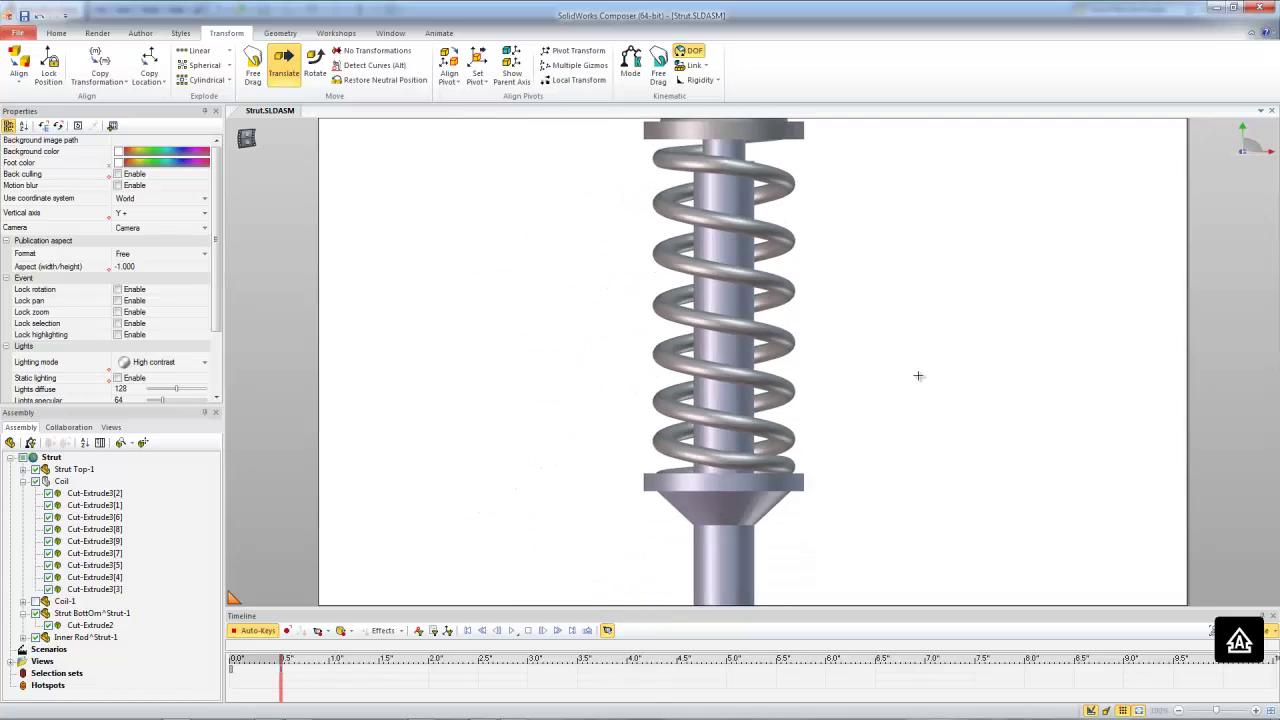